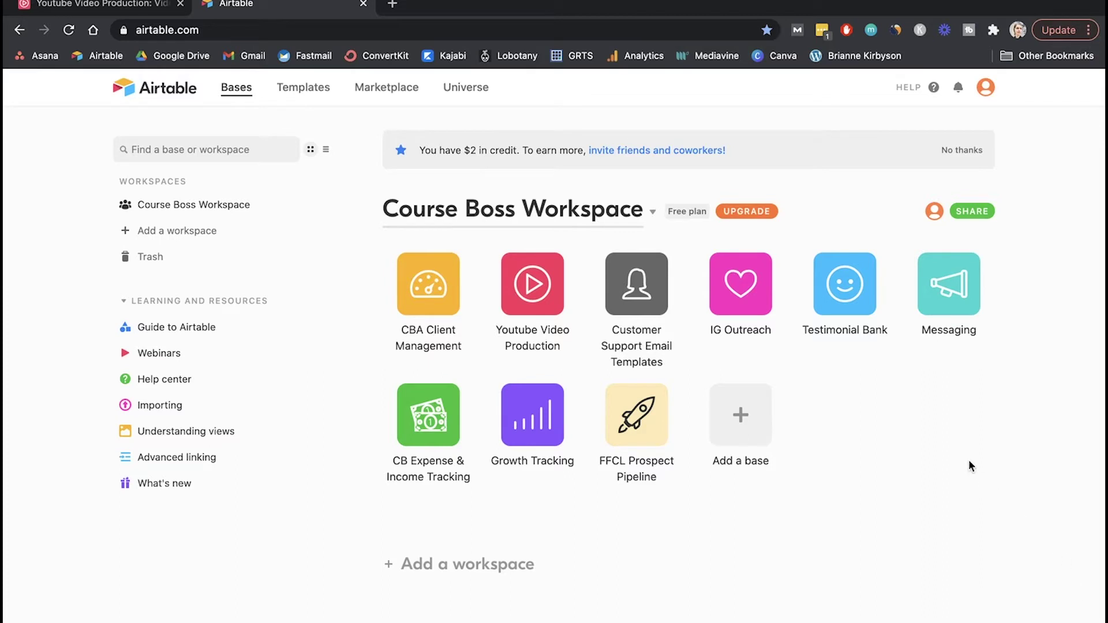
Create a blank base from scratch and name it Test Base.
click(751, 427)
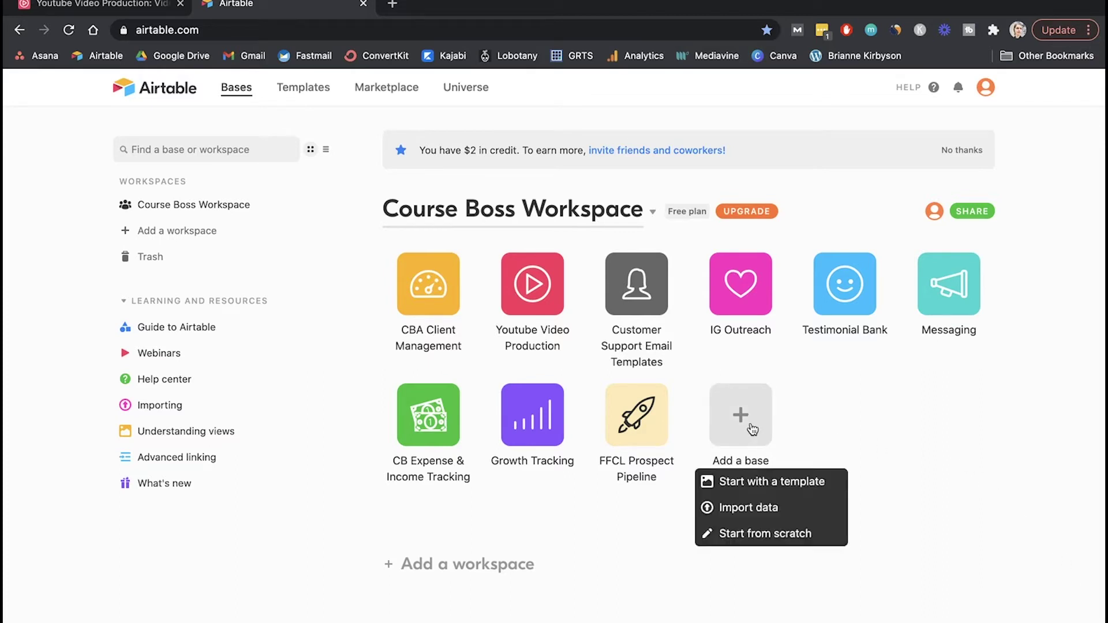
click(767, 533)
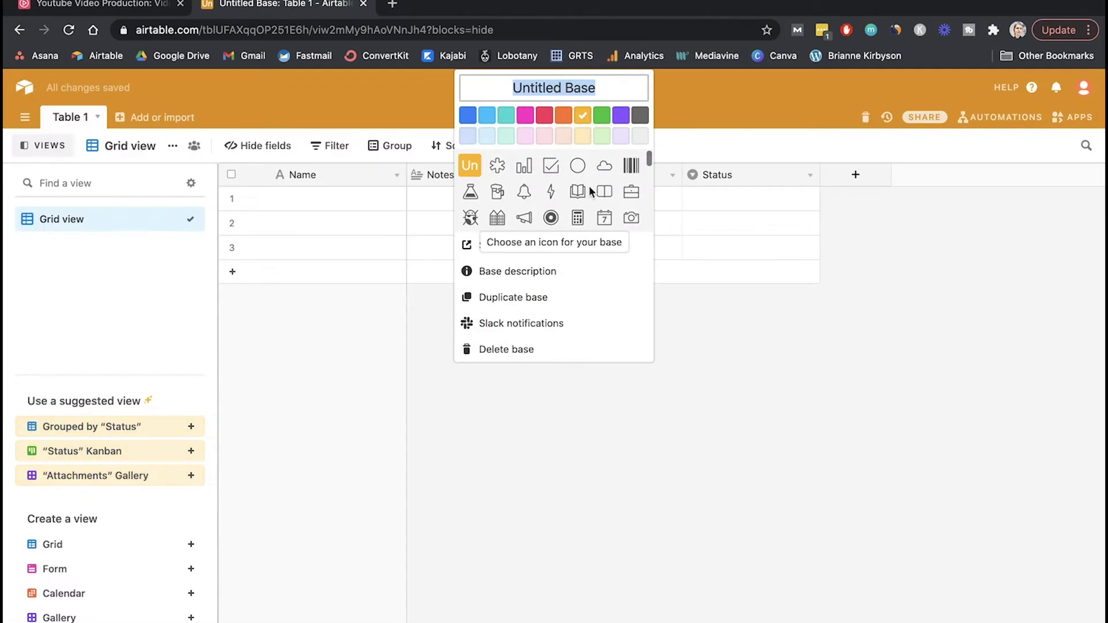
text(Test Base)
click(675, 424)
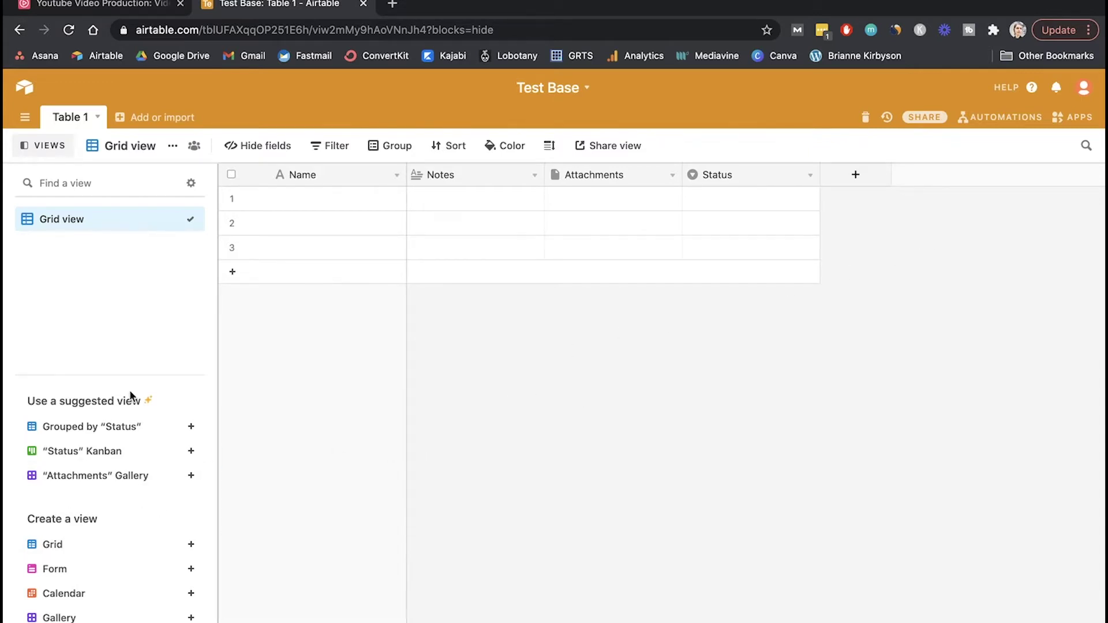
Add a Form view and review its Name, Notes, Attachments and Status questions.
mouse_move(74, 573)
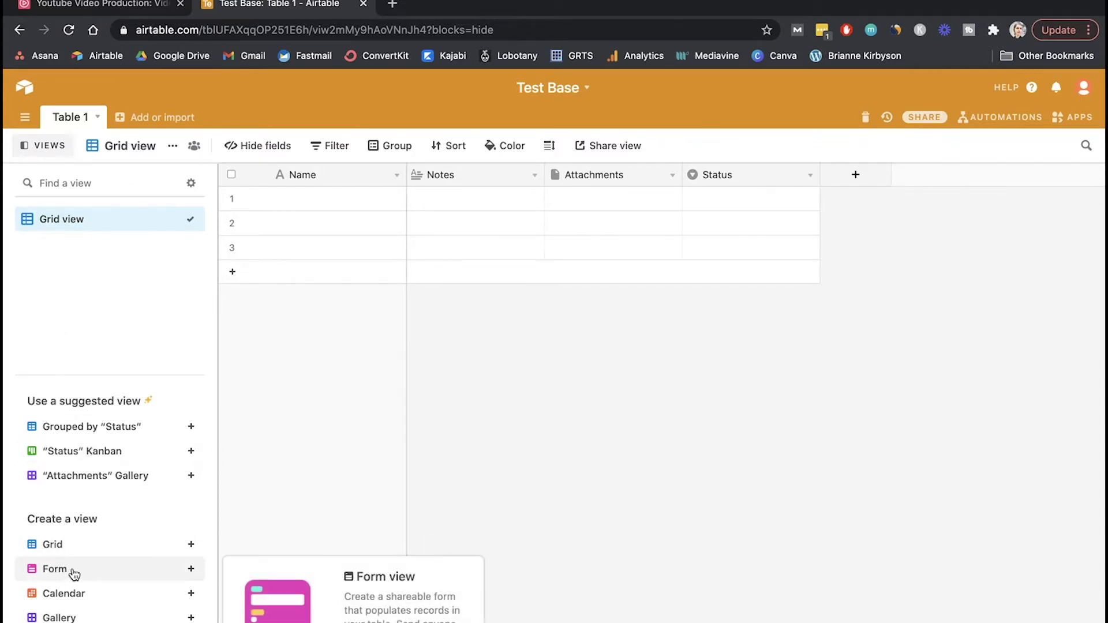
click(74, 573)
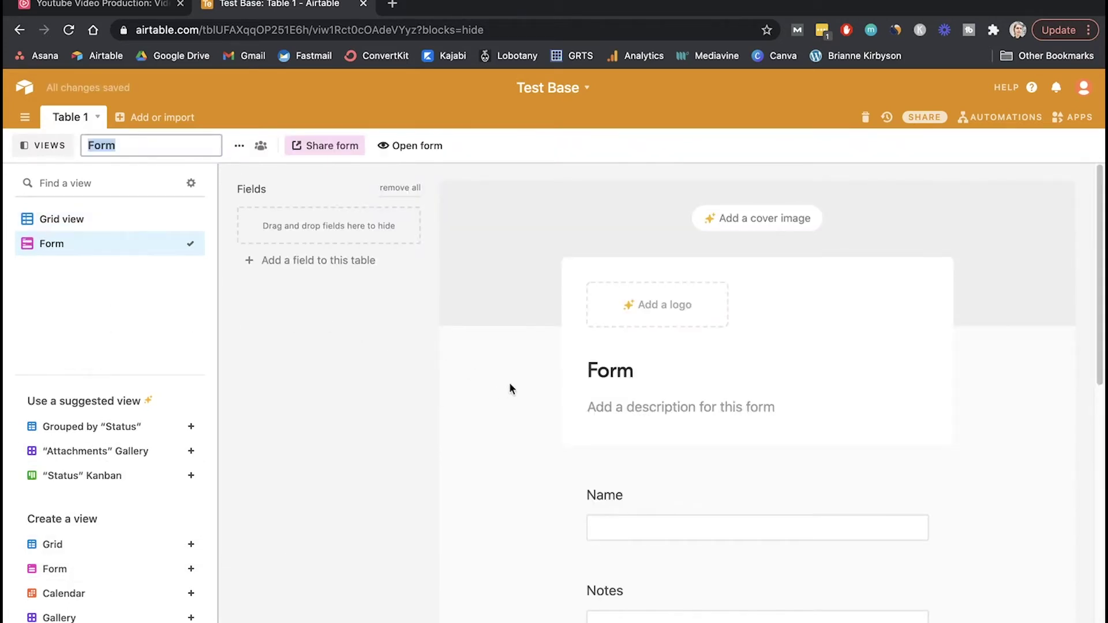
scroll(711, 430, down, 7)
scroll(711, 430, up, 5)
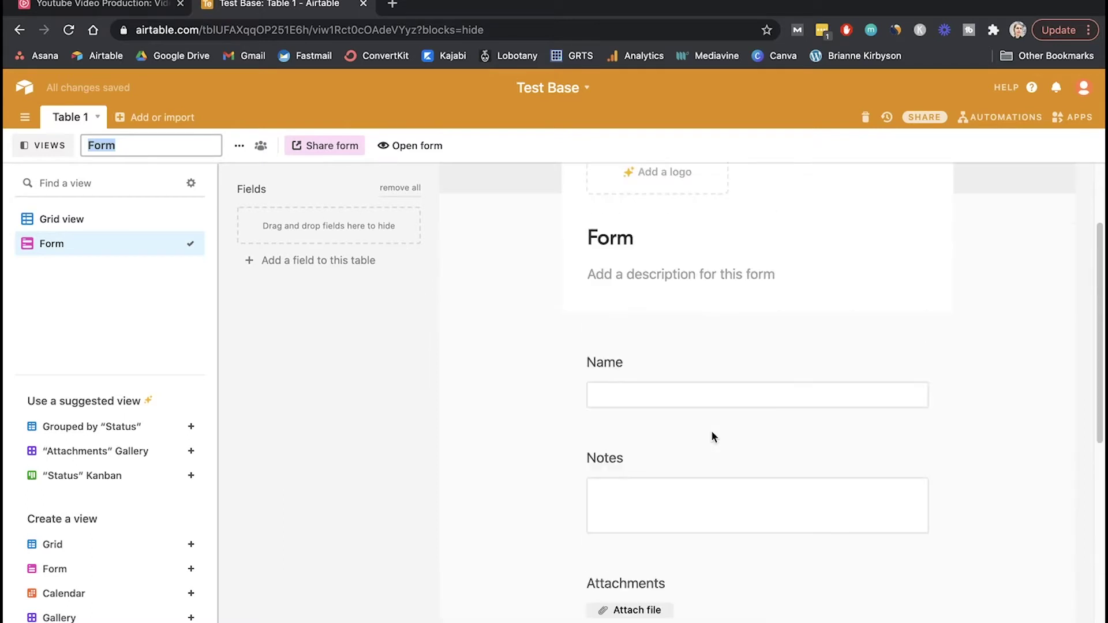
click(62, 220)
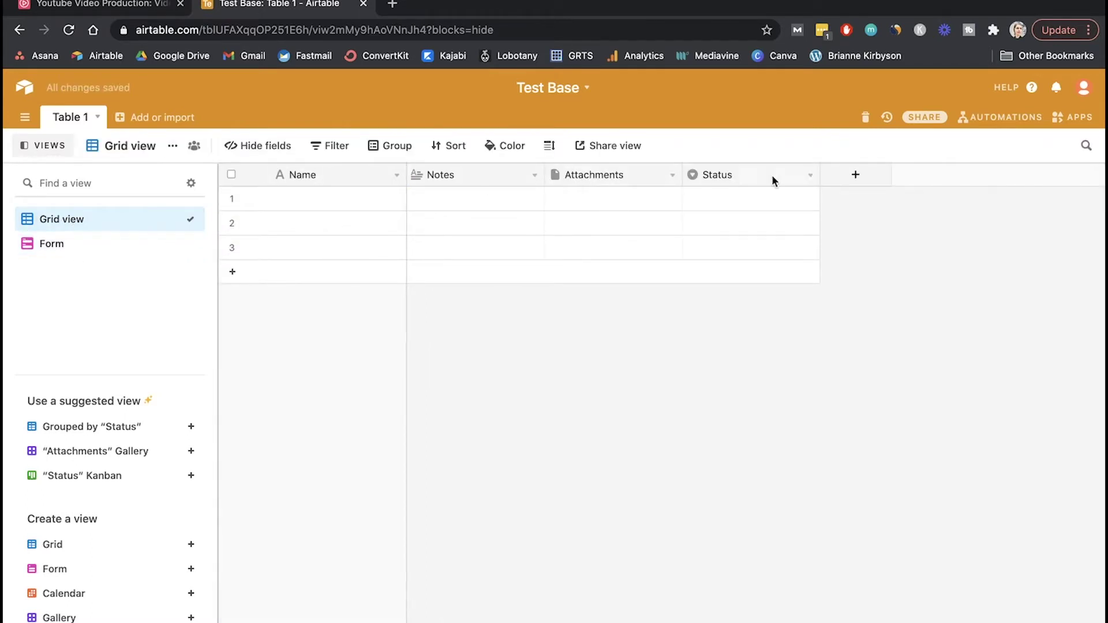
click(58, 245)
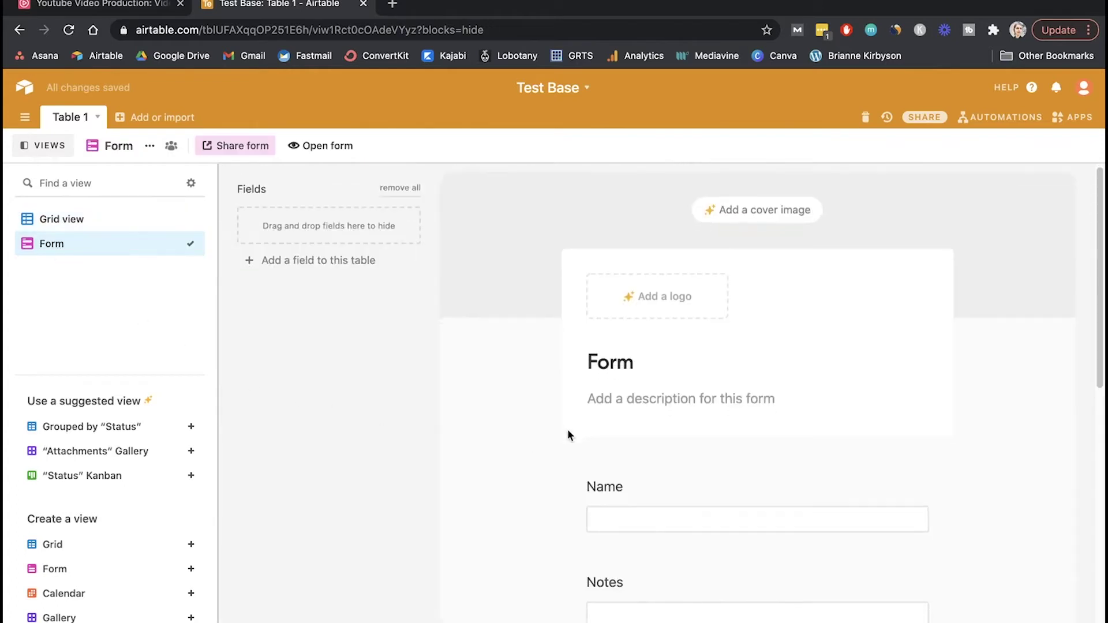
scroll(569, 436, down, 6)
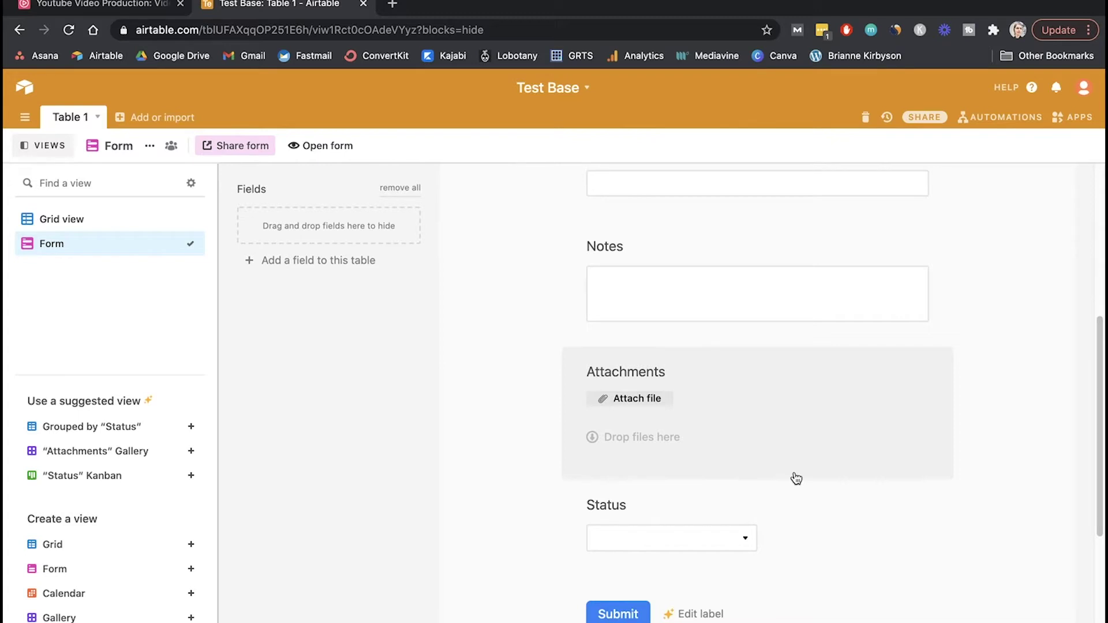
scroll(794, 476, up, 1)
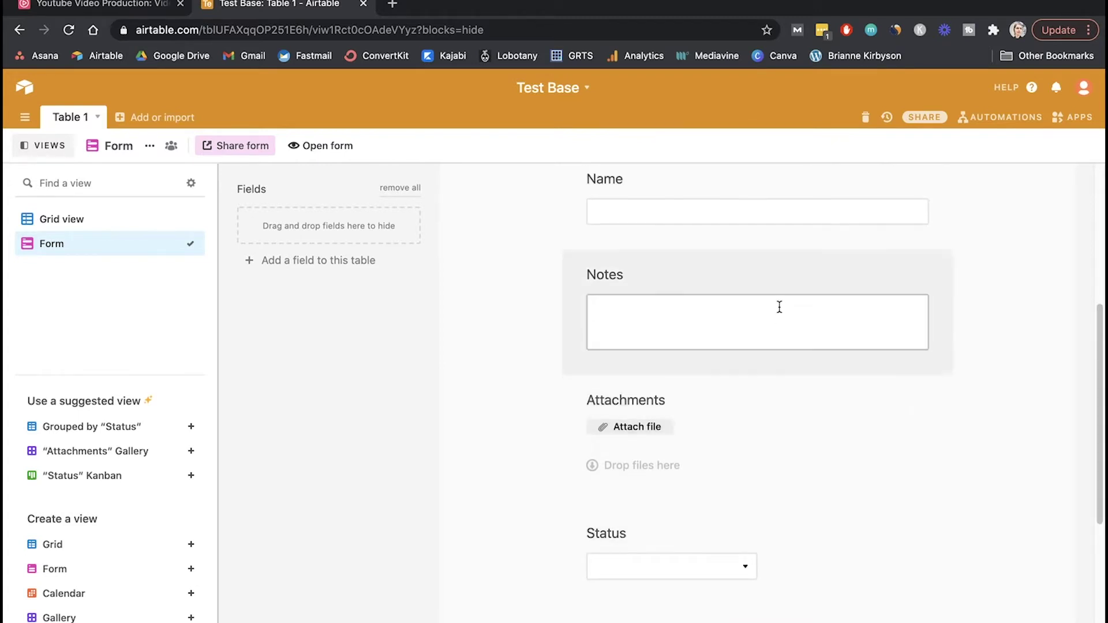
scroll(780, 307, up, 10)
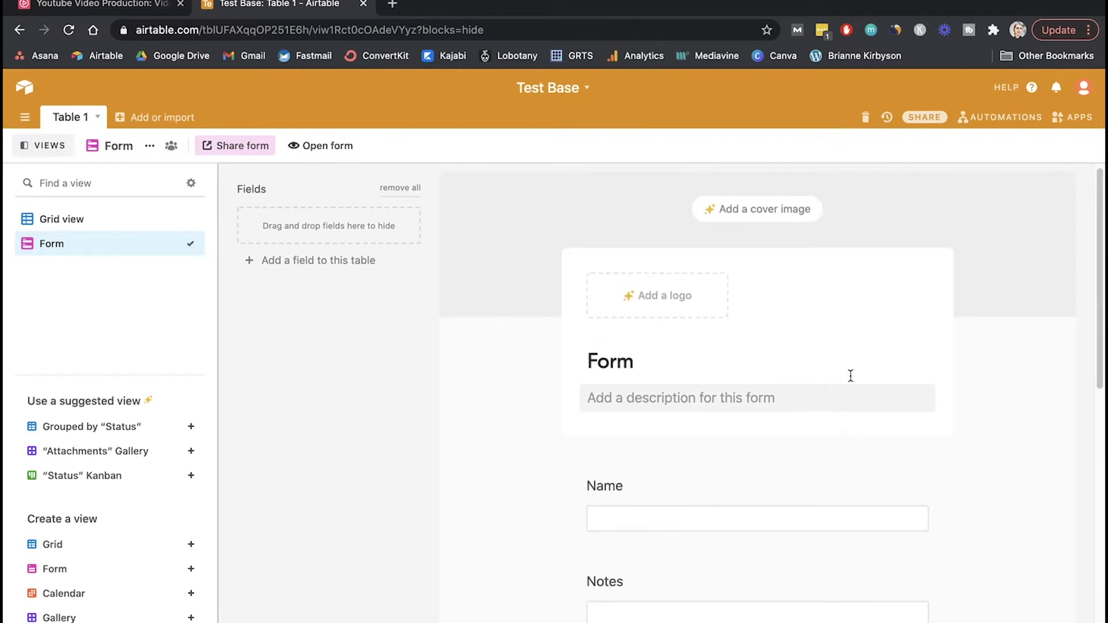
scroll(795, 445, down, 1)
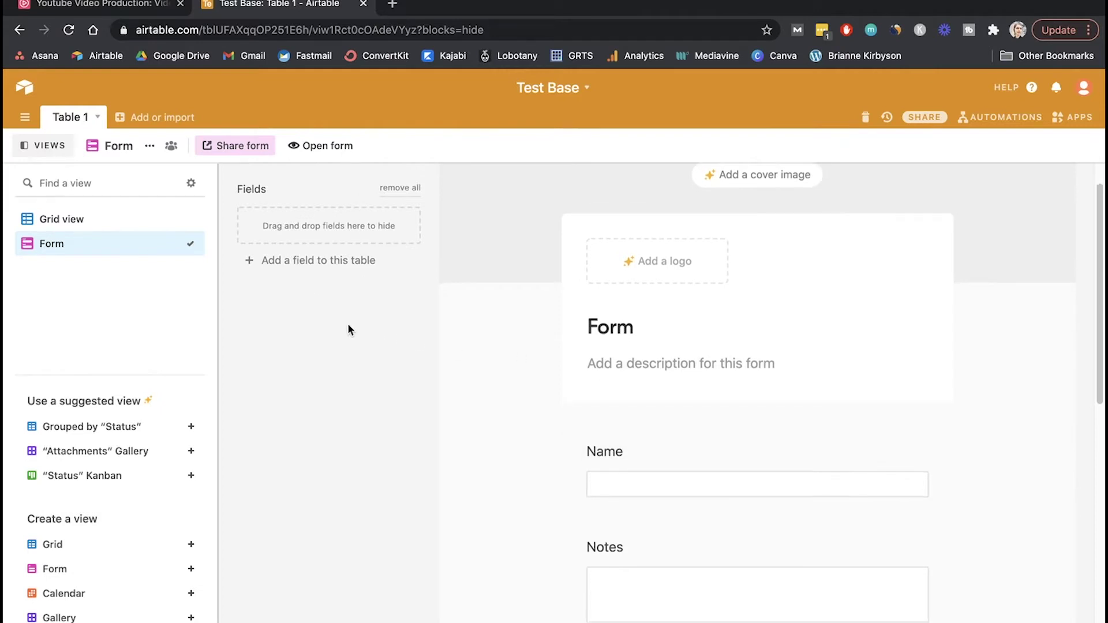
Drag Notes, Attachments and Status into the Fields panel to hide them from the form.
drag(737, 521, 351, 225)
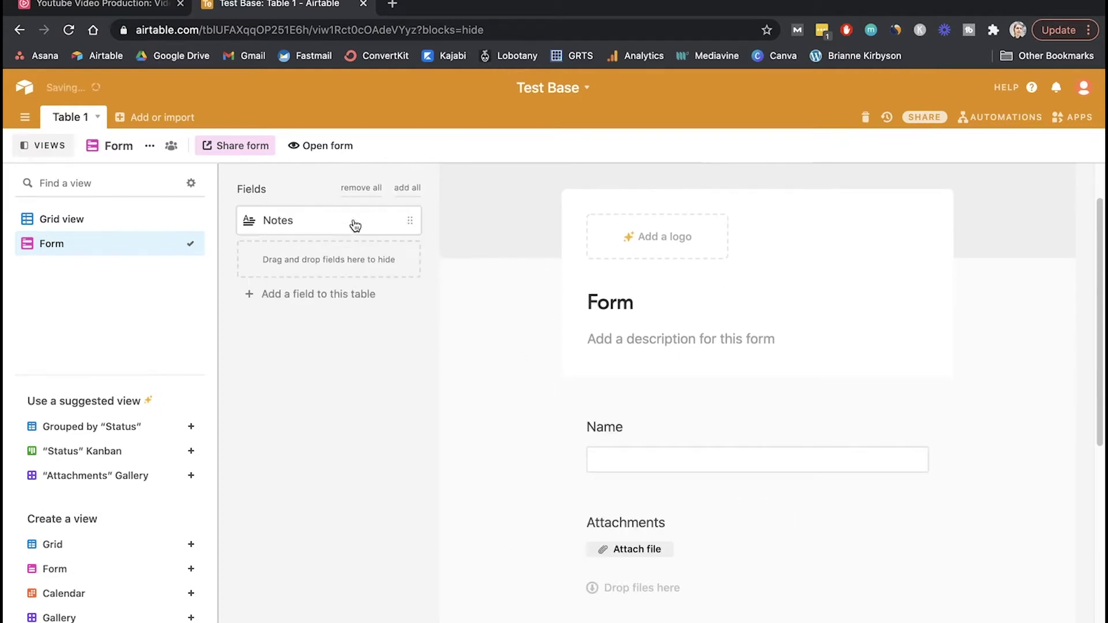
scroll(737, 504, down, 1)
drag(737, 505, 349, 259)
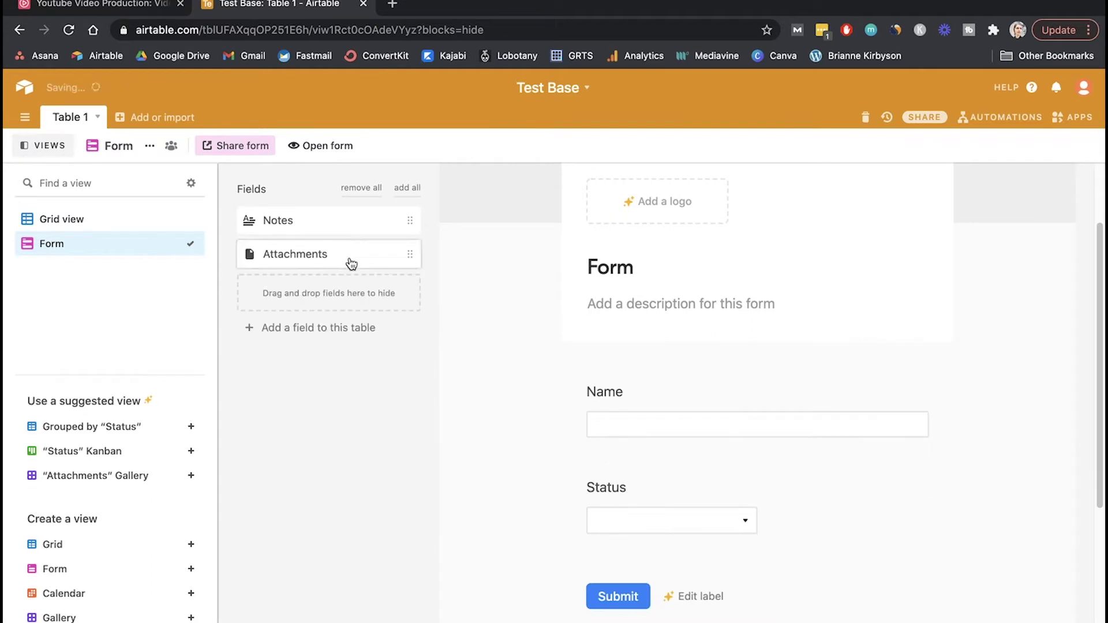
drag(750, 497, 354, 292)
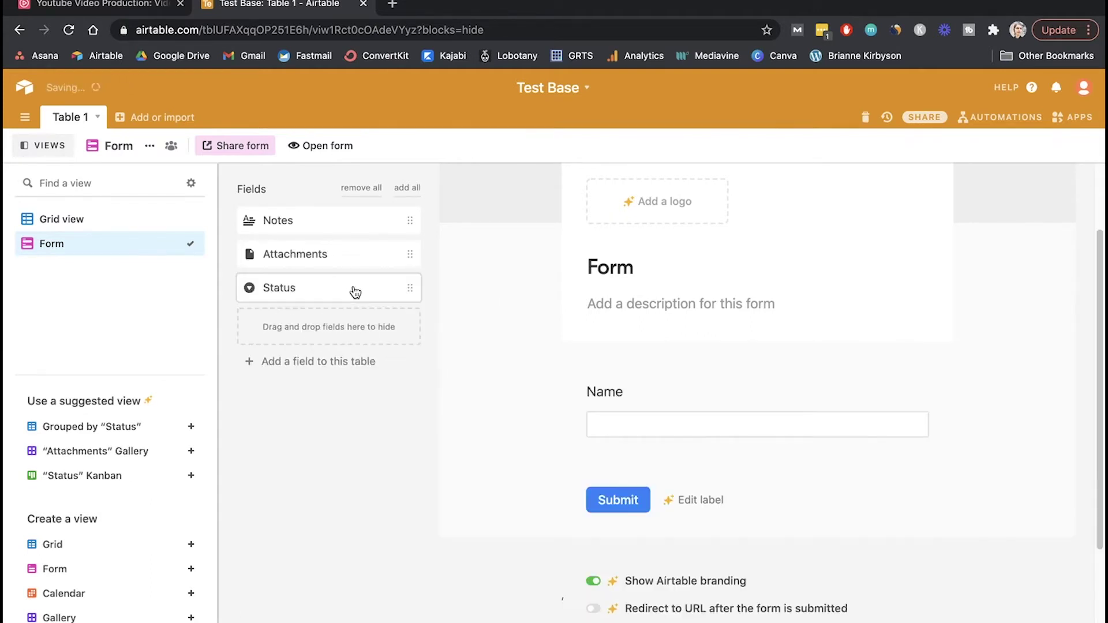
Check the grid, then return to the form to review the remaining Name question.
click(79, 226)
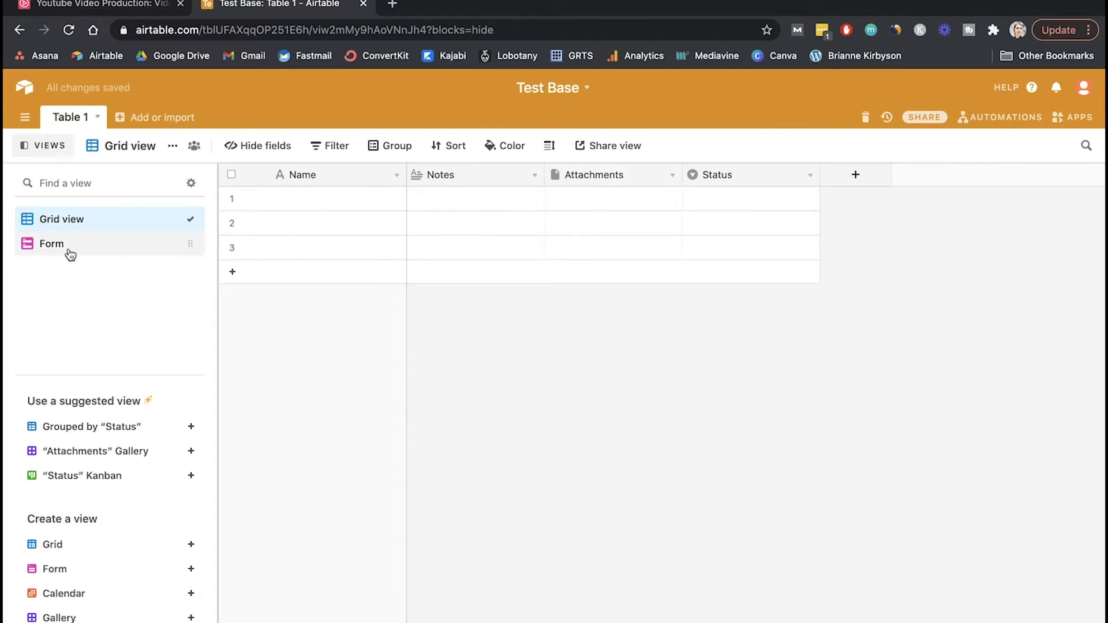
click(68, 252)
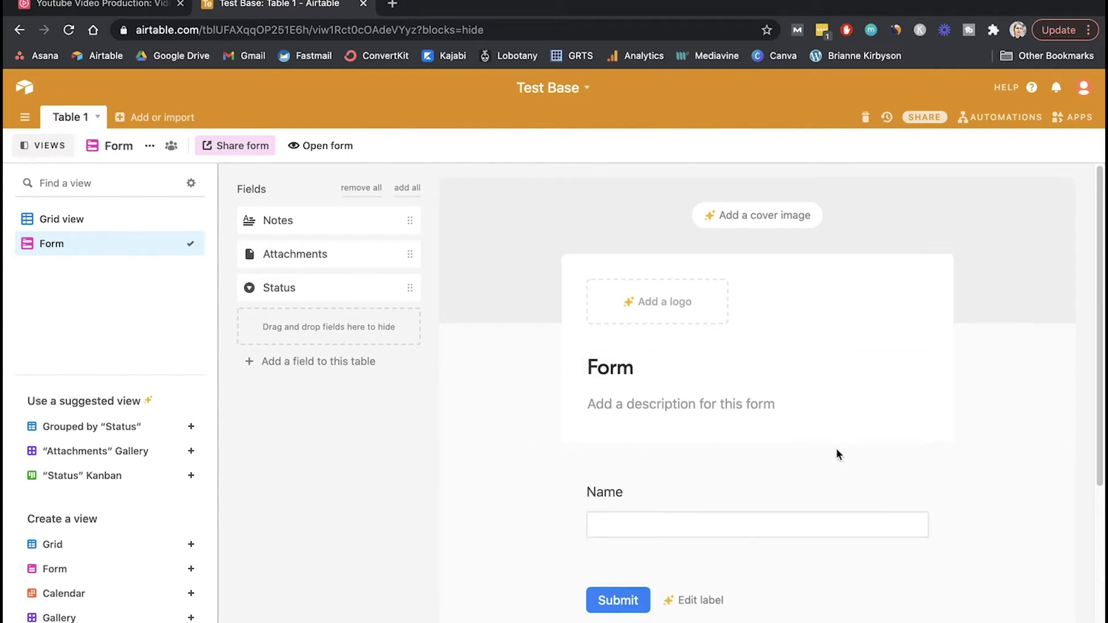
scroll(836, 453, down, 3)
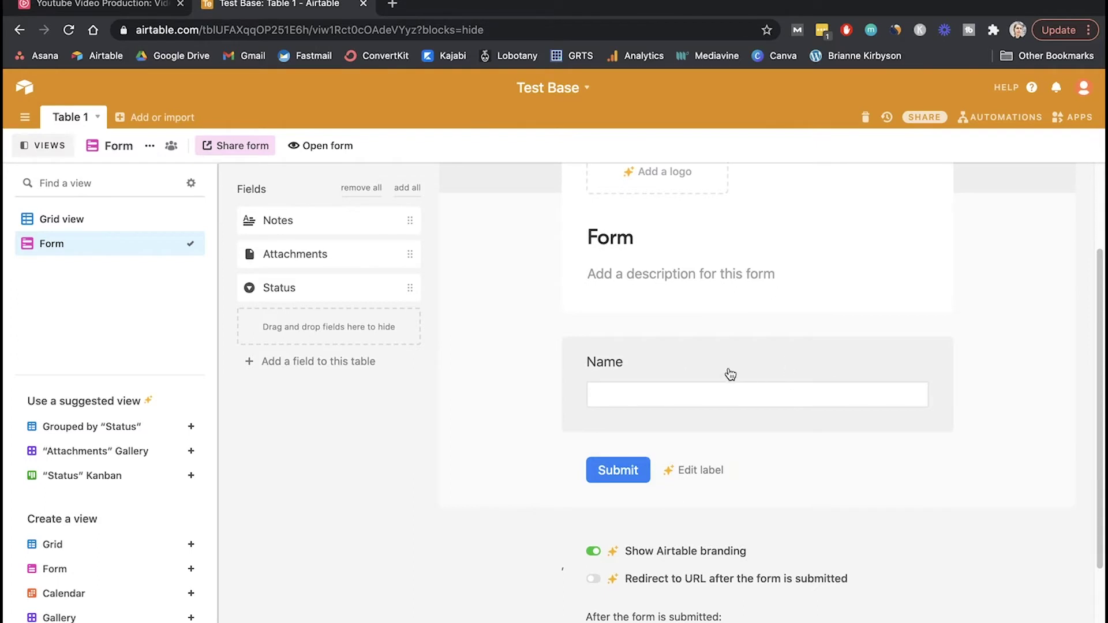
scroll(727, 373, down, 1)
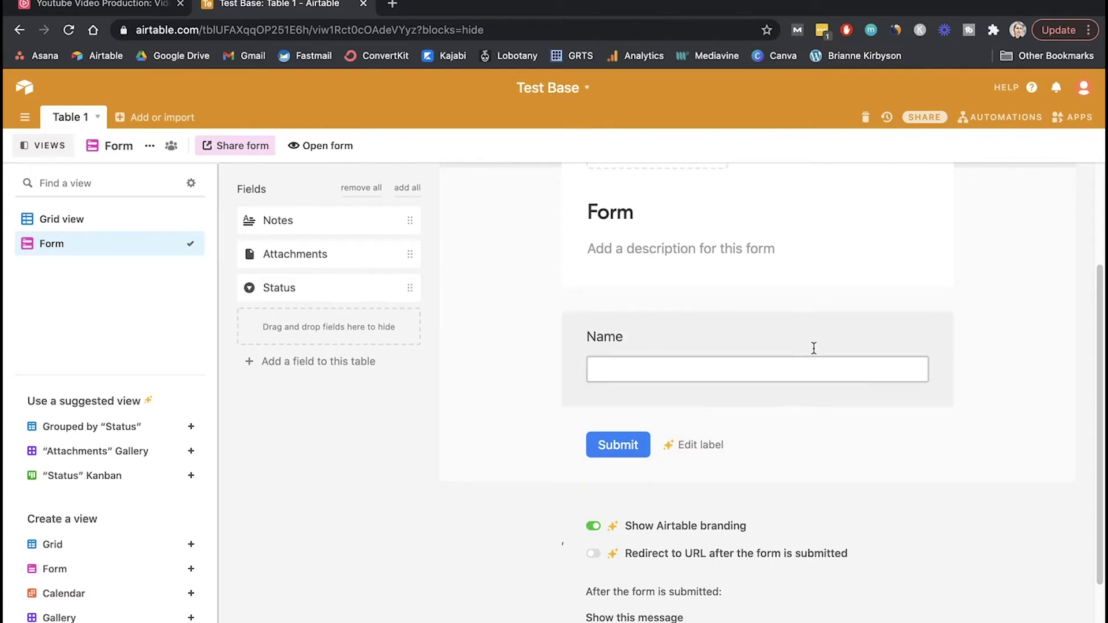
scroll(809, 409, up, 3)
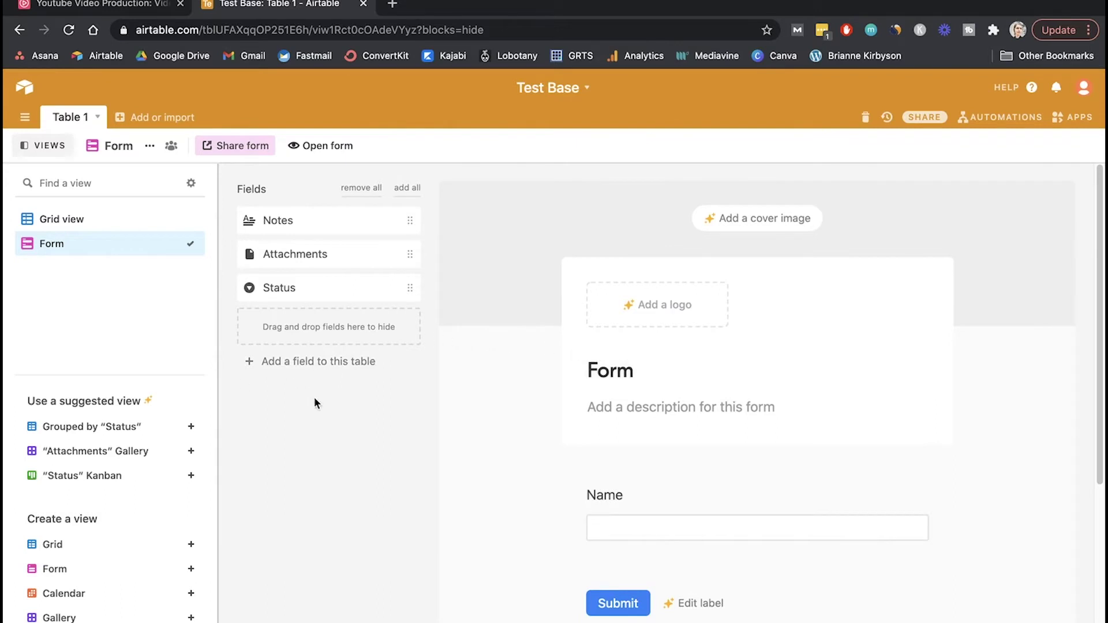
Add a new Email-type field to the table.
click(332, 363)
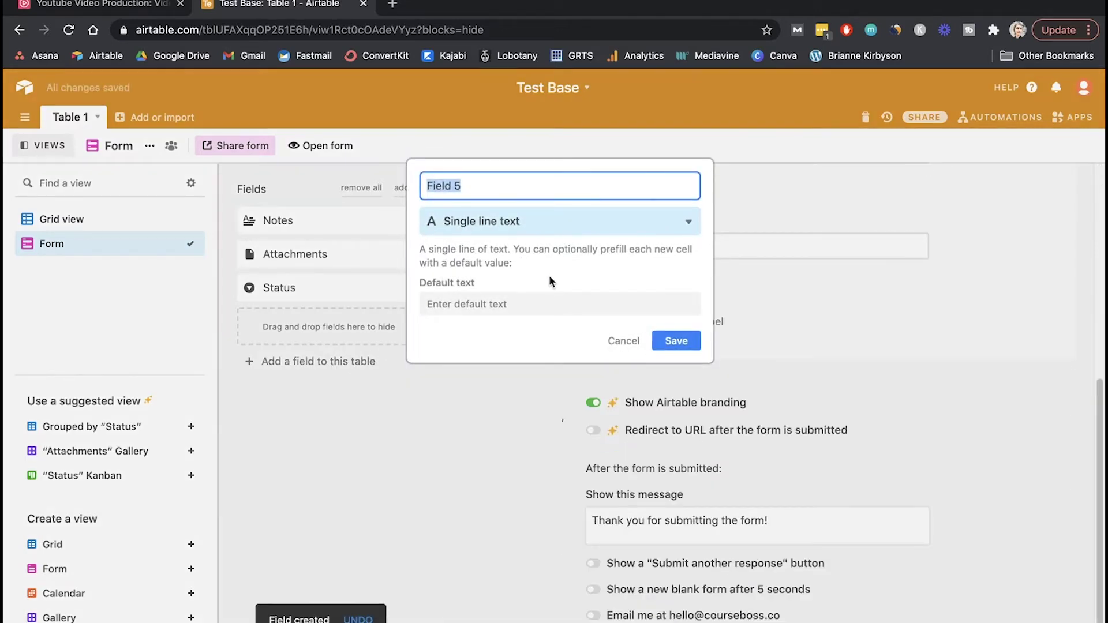
click(691, 224)
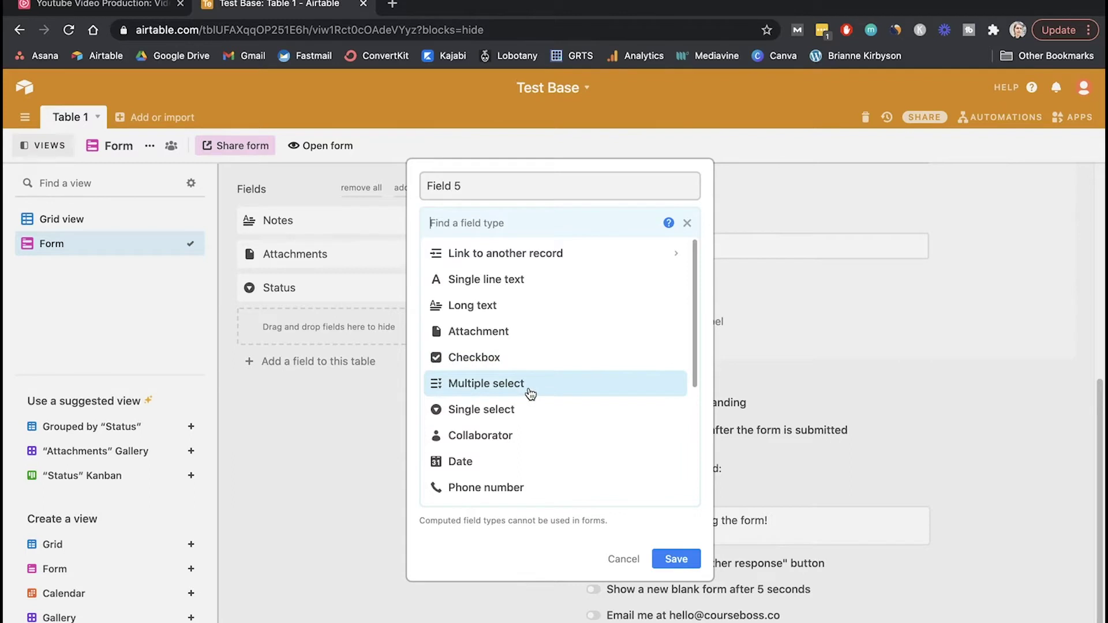
scroll(529, 388, down, 5)
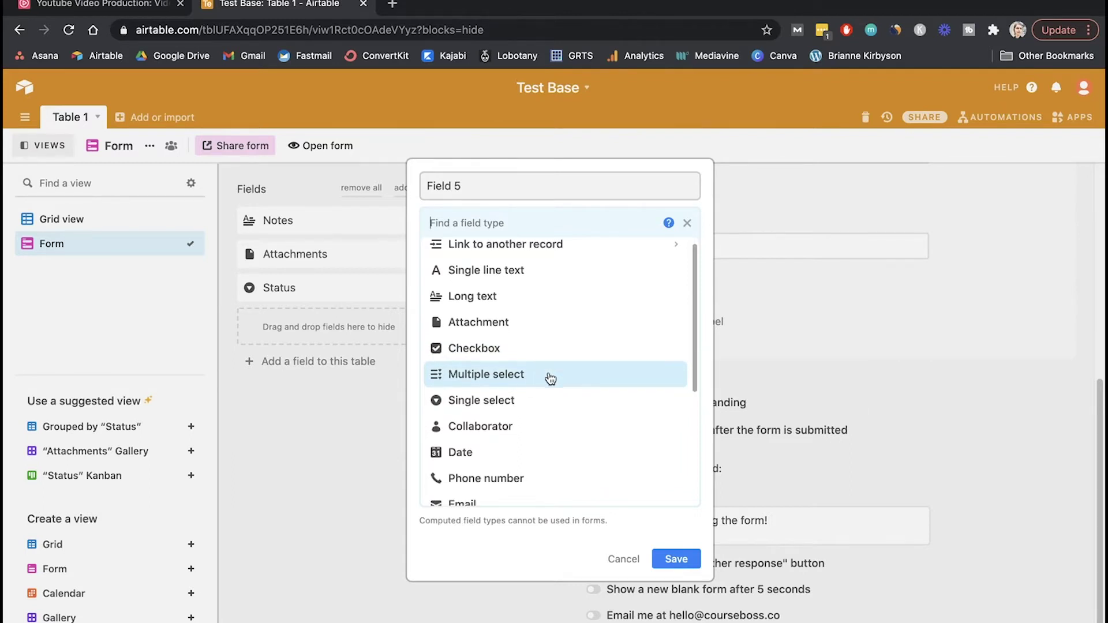
click(501, 375)
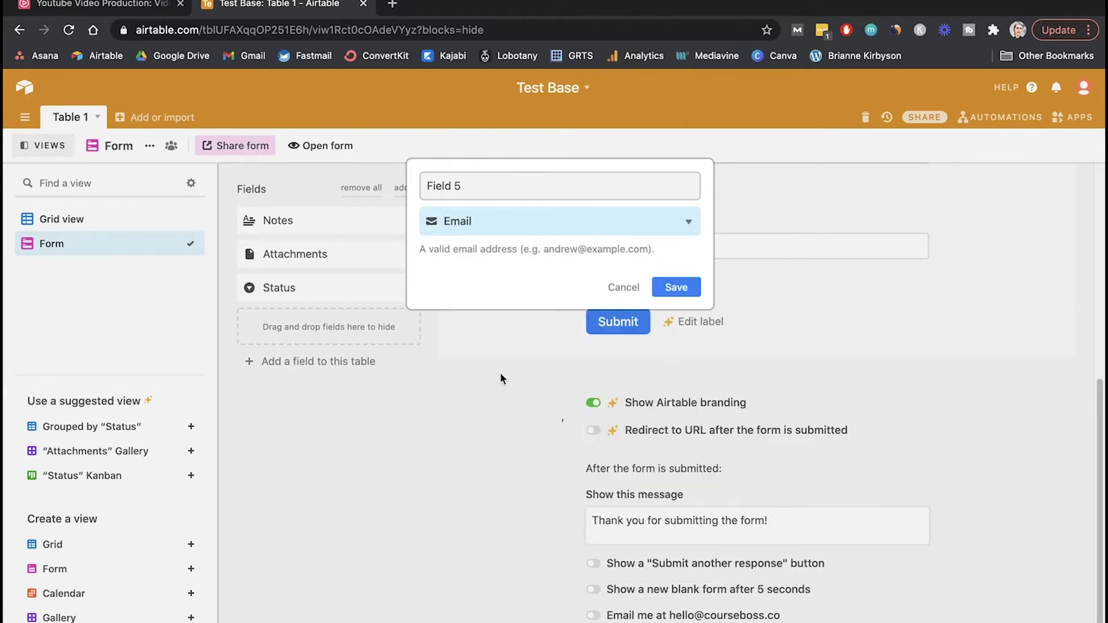
click(671, 290)
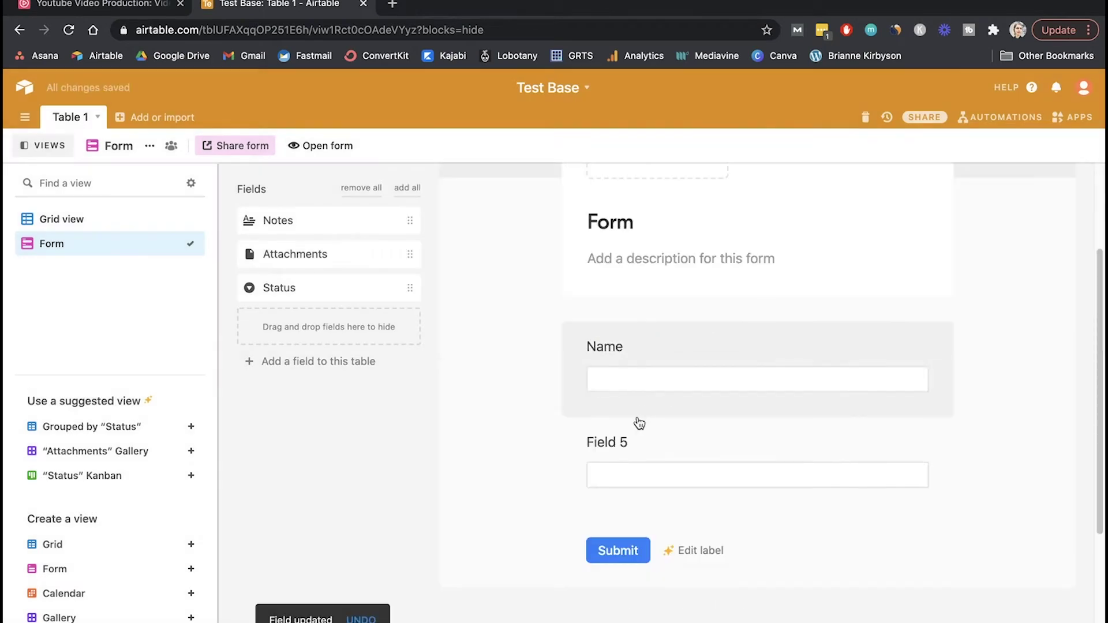
Label the Field 5 question 'Your Email' with help text 'Description...'.
click(631, 448)
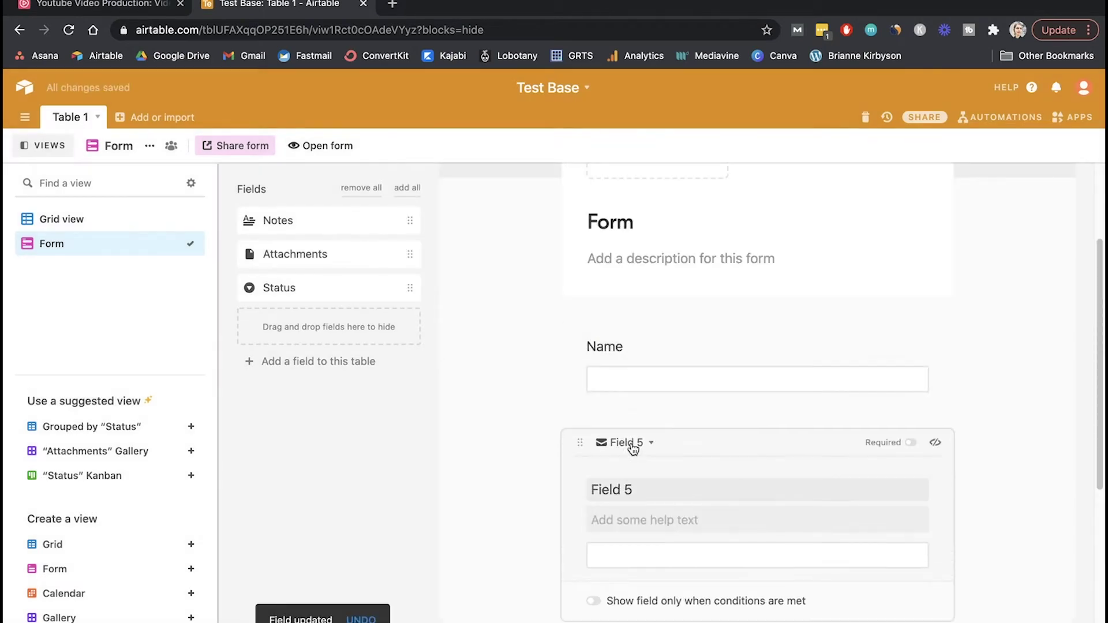
triple_click(648, 491)
text(Your Email)
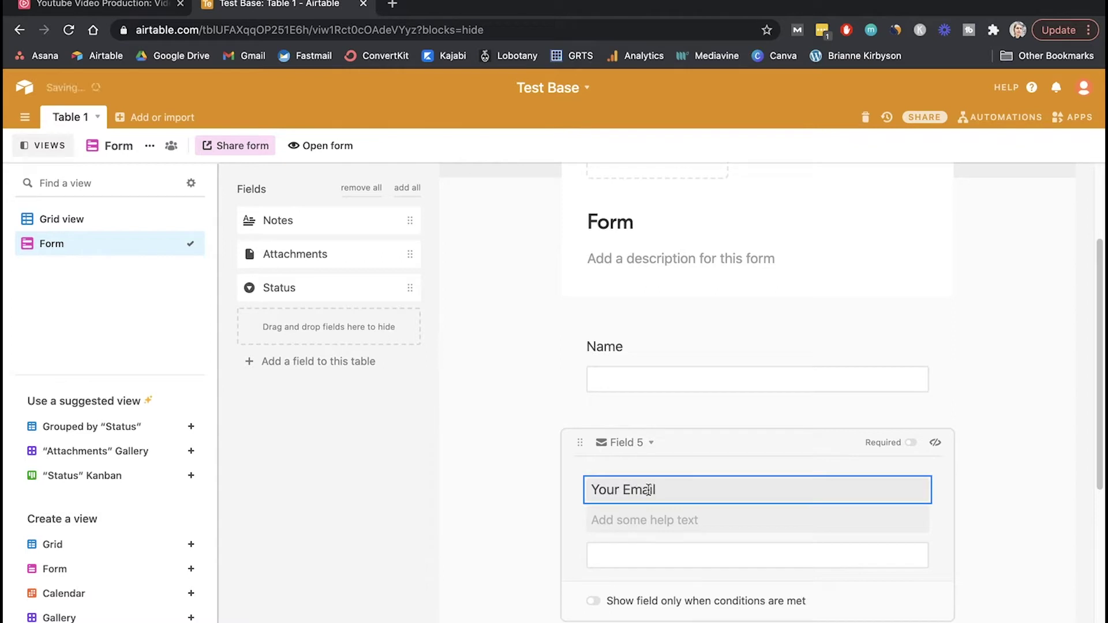
key(Tab)
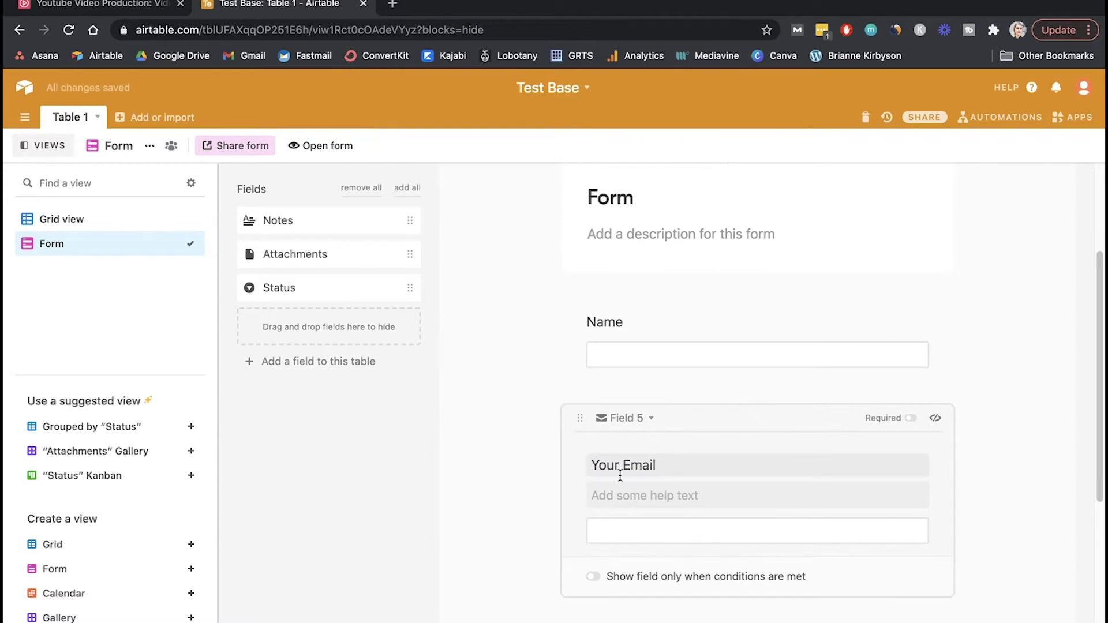
click(654, 495)
text(Des)
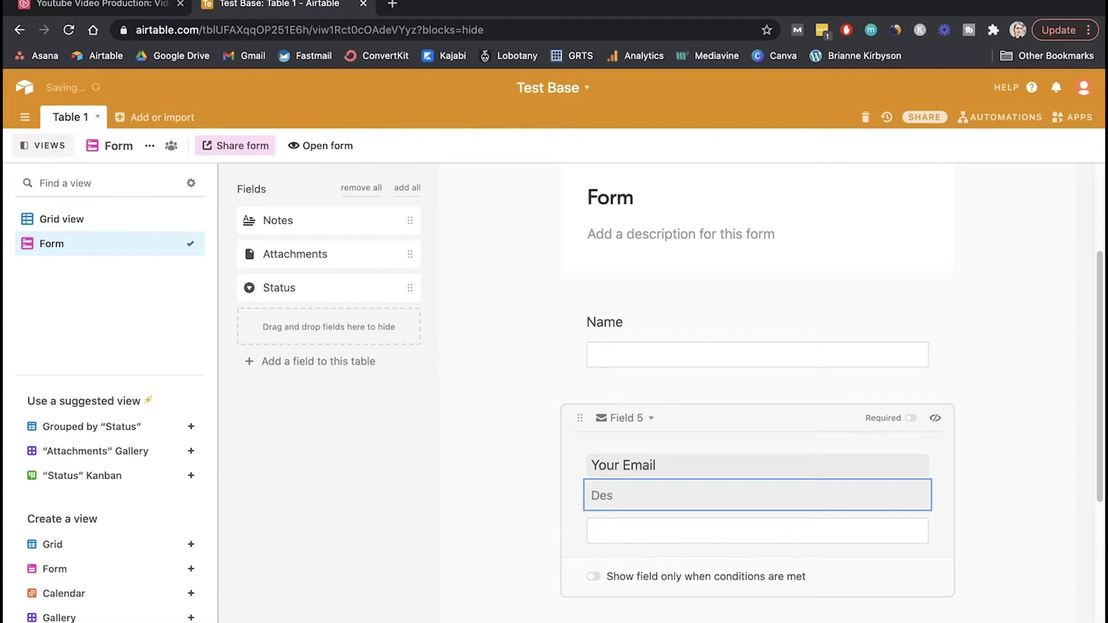
text(cription...)
click(490, 487)
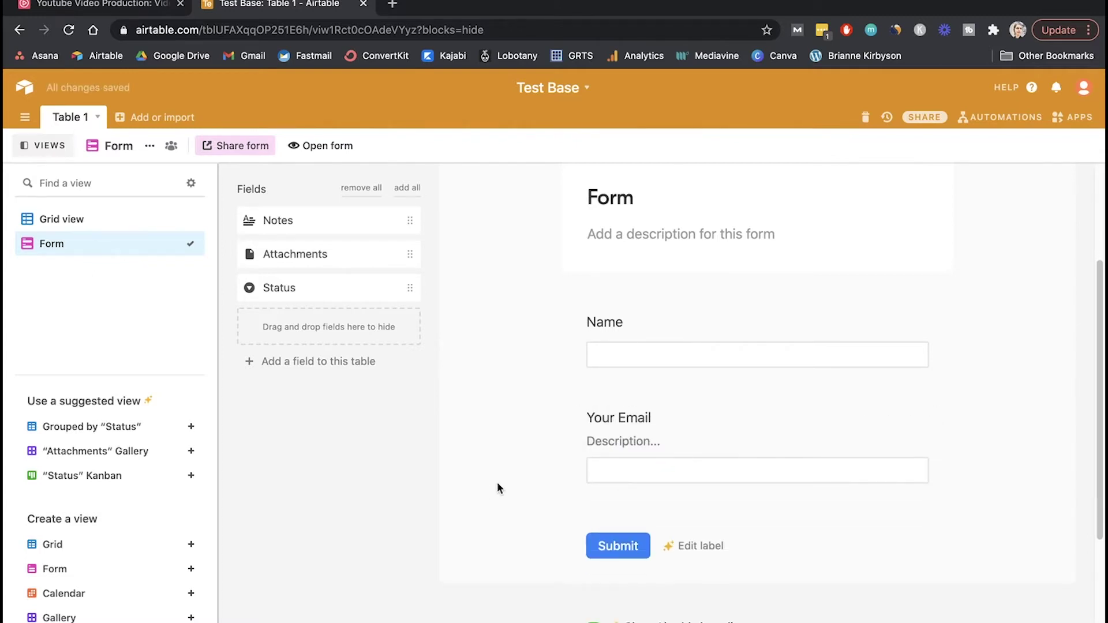
Add a new Long text field to the table.
click(288, 360)
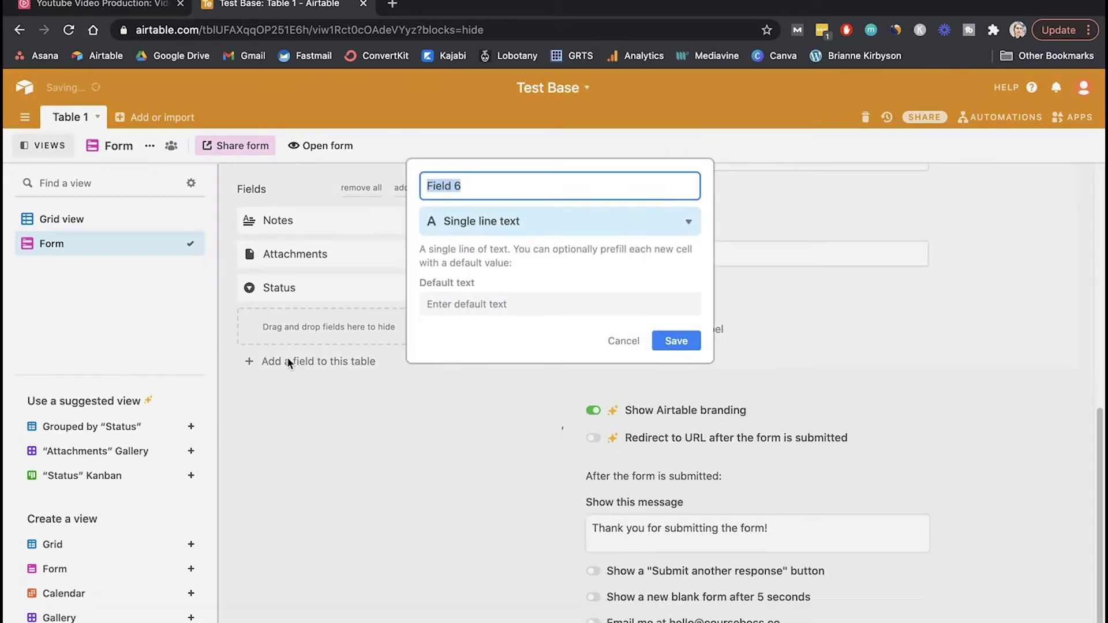
click(688, 223)
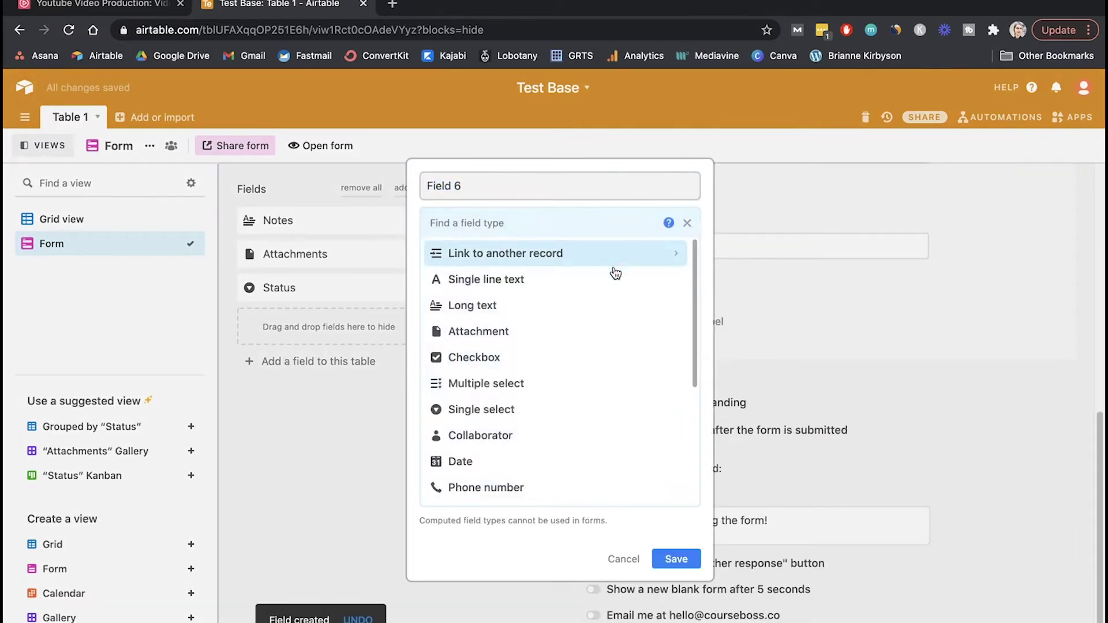
click(598, 307)
click(676, 338)
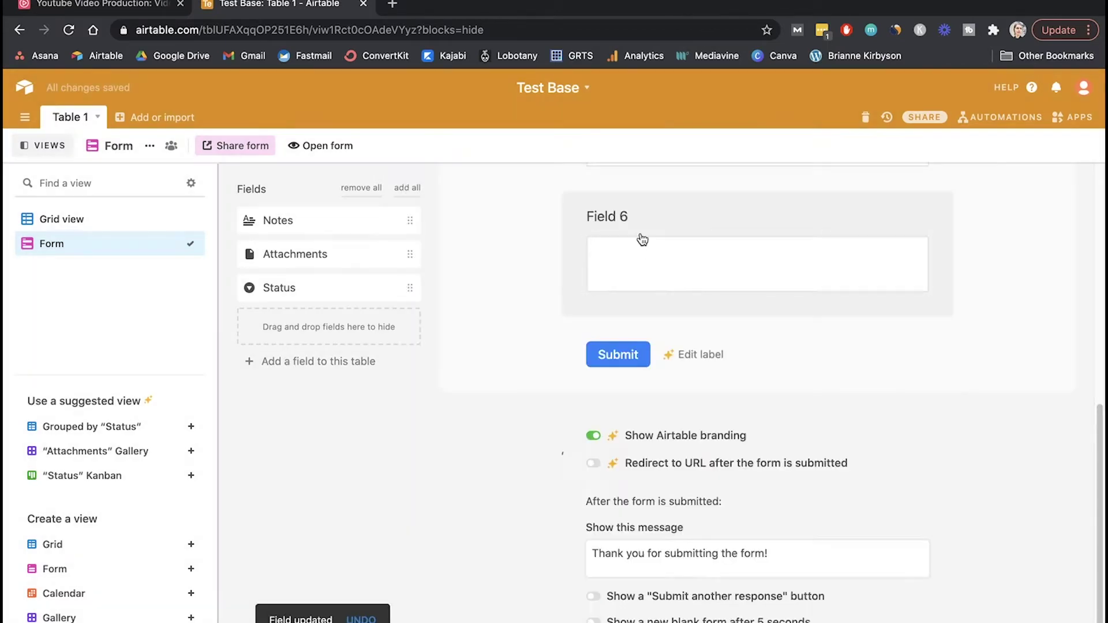
Rename the Field 6 question to 'Describe your business' and start another new field.
click(637, 223)
triple_click(639, 269)
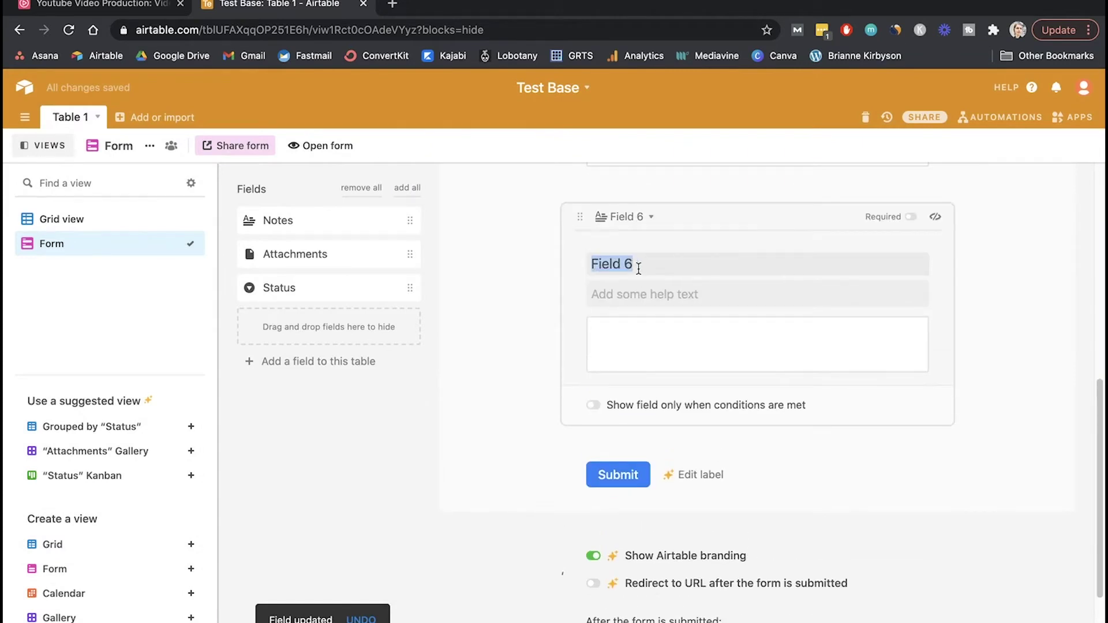
text(Describe your business)
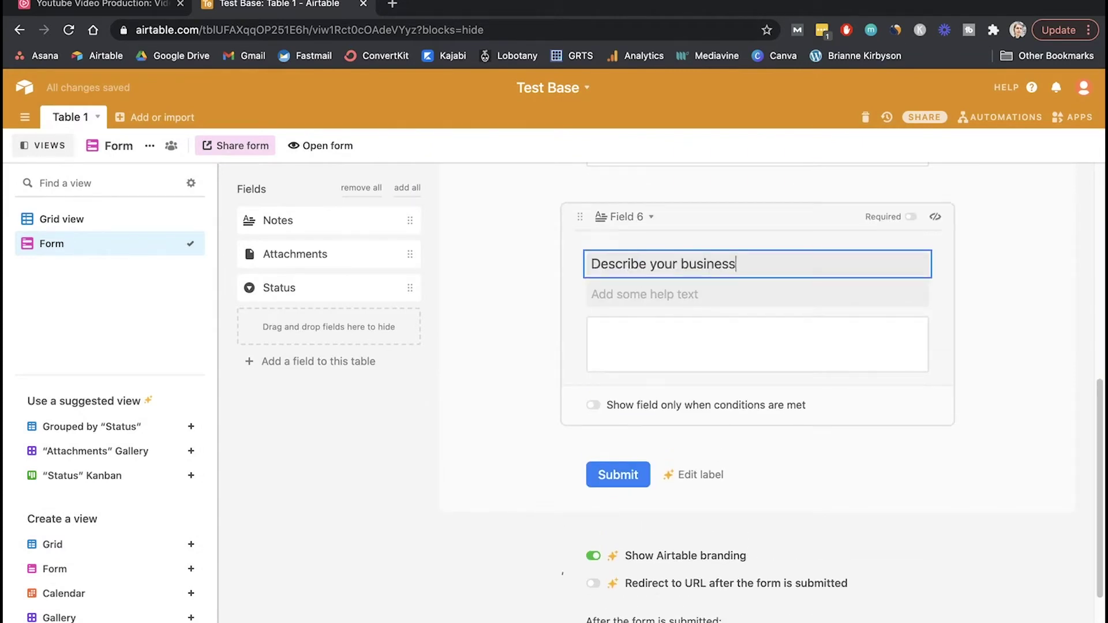
click(638, 327)
click(306, 362)
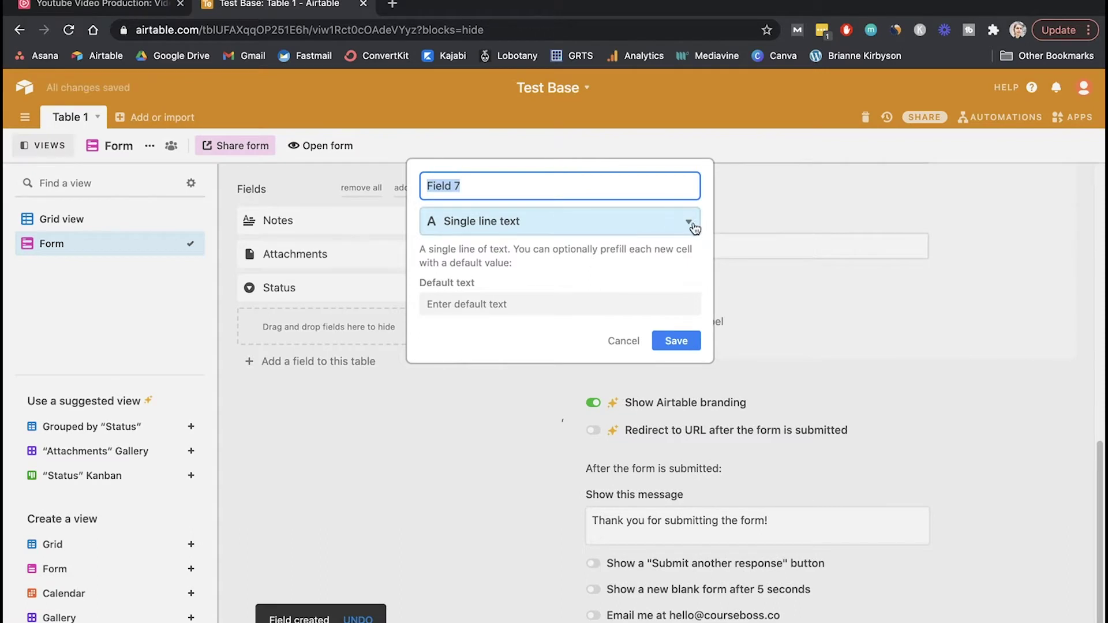
Make Field 7 a multiple-select 'Your niche' field with options Option 1, Option 2 and Option 3.
click(692, 225)
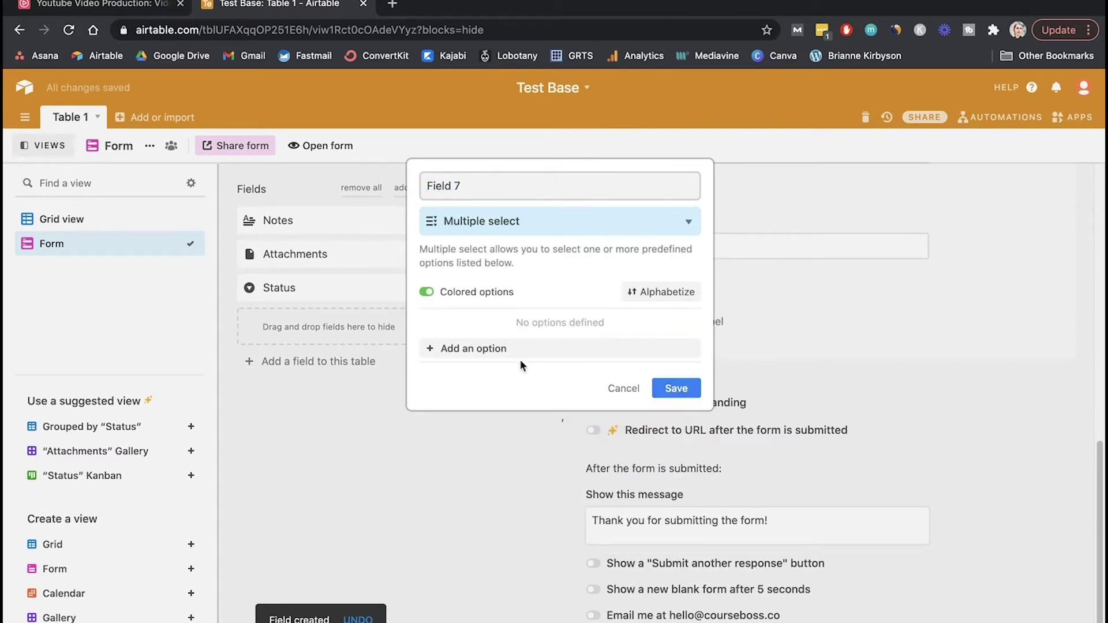
click(492, 350)
click(491, 354)
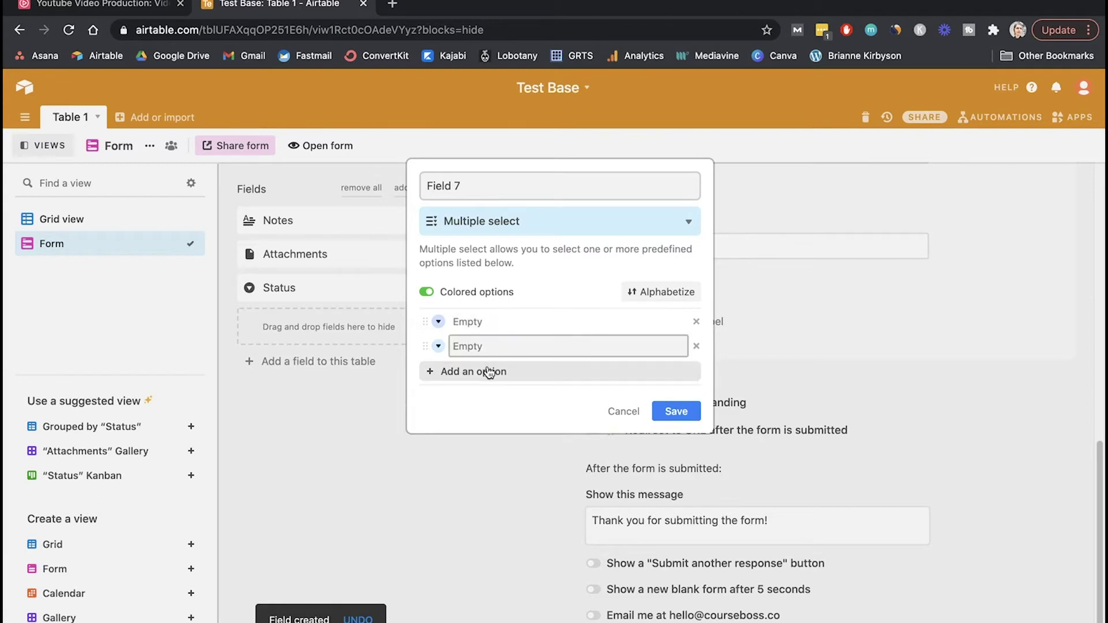
click(489, 372)
click(484, 326)
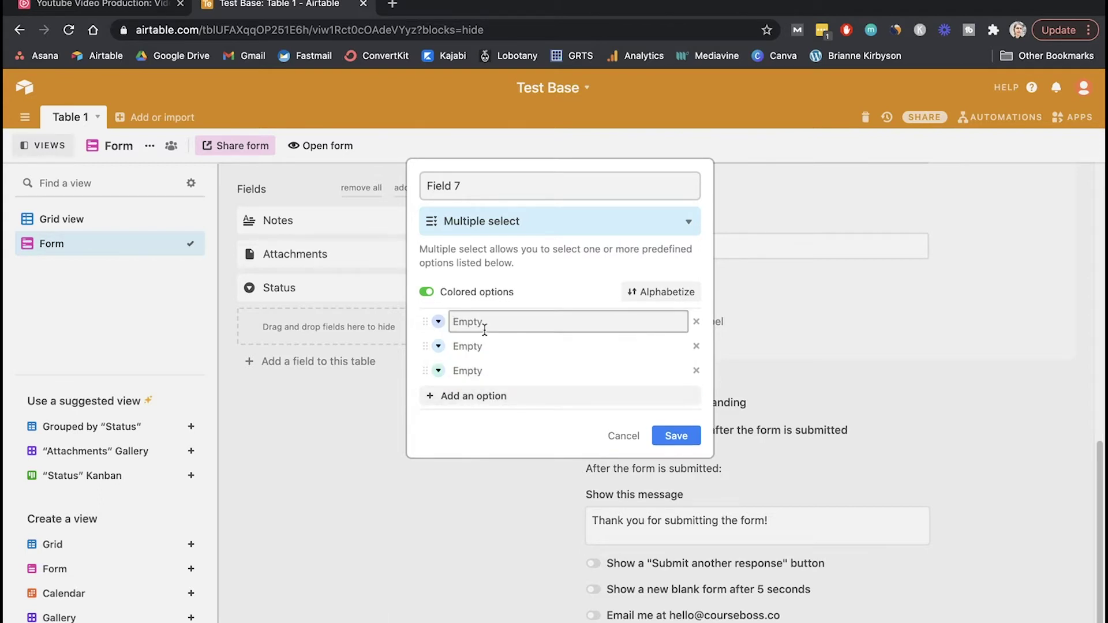
text(Option 1)
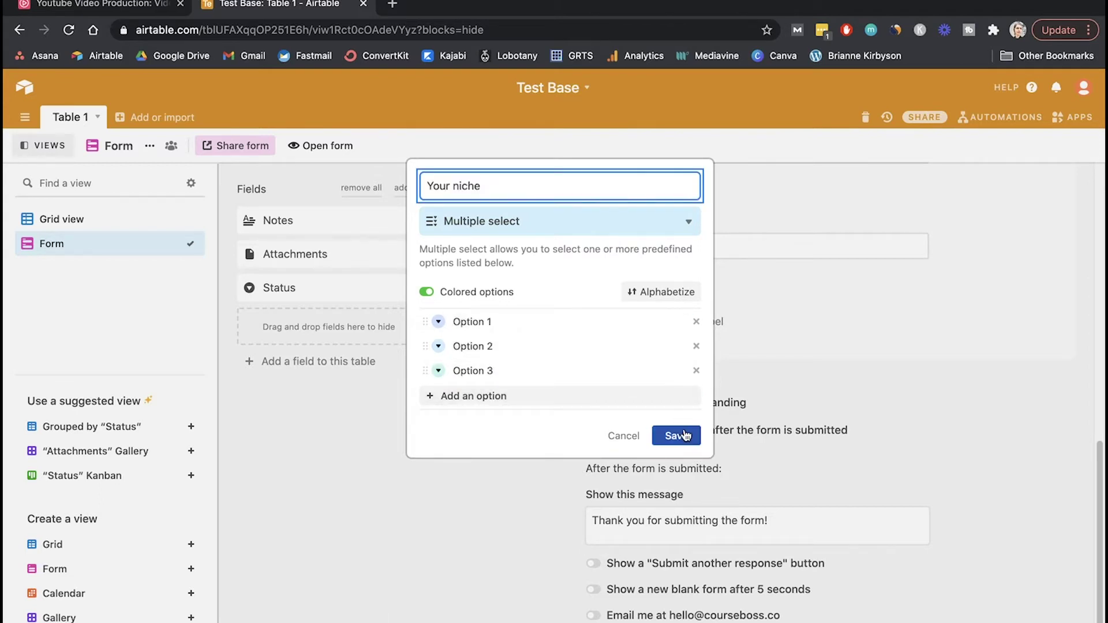
click(681, 436)
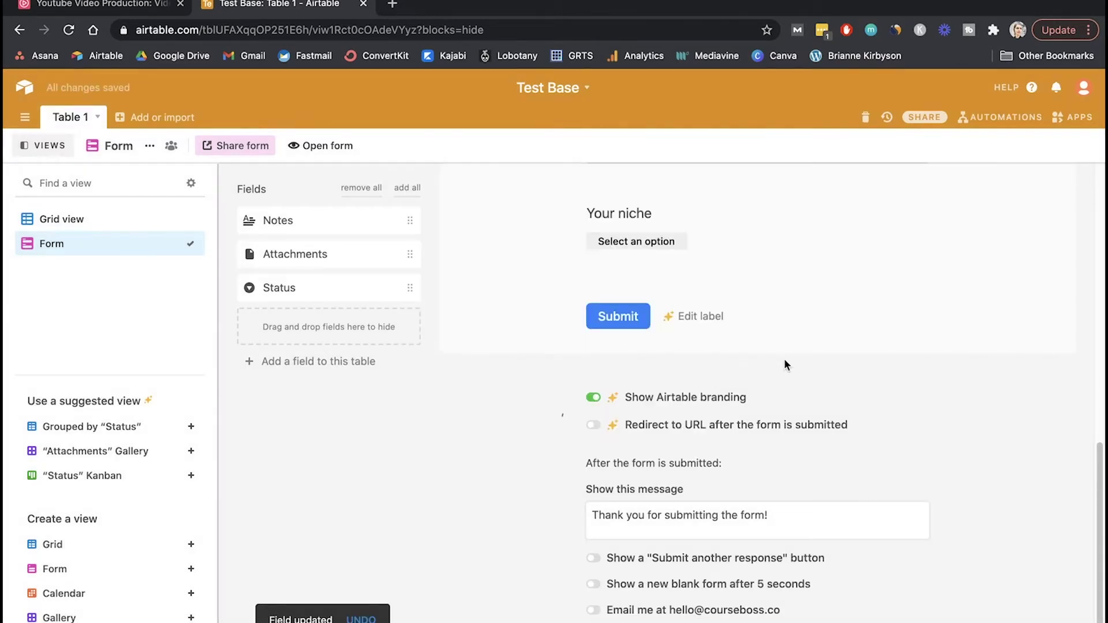
Move the Your niche question above Describe your business, right after Your Email.
scroll(784, 364, up, 5)
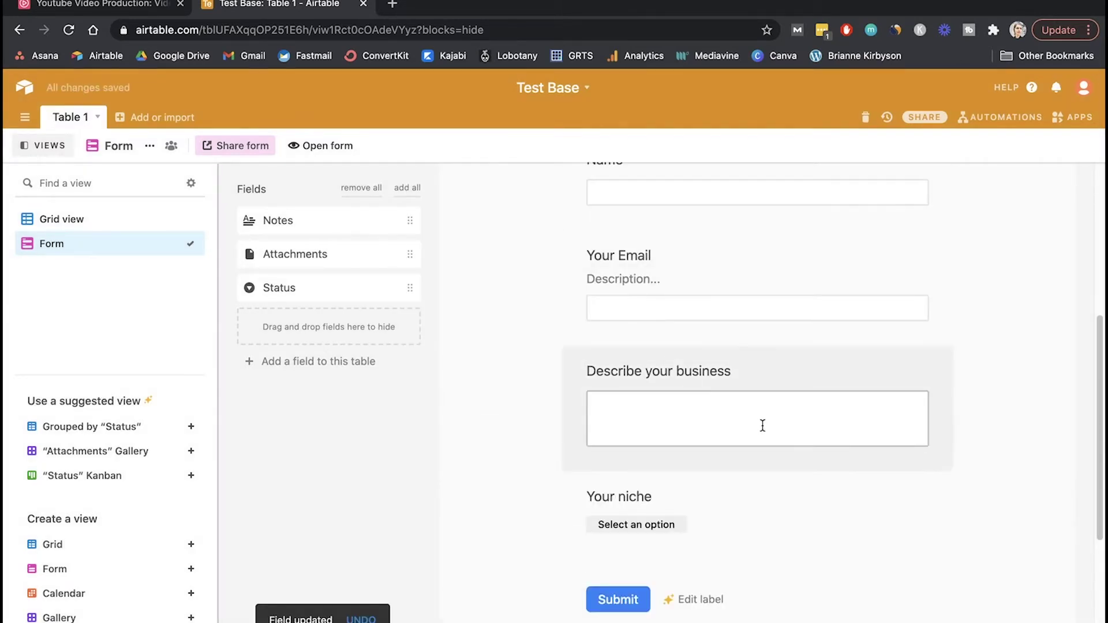
scroll(796, 457, up, 1)
scroll(808, 453, up, 6)
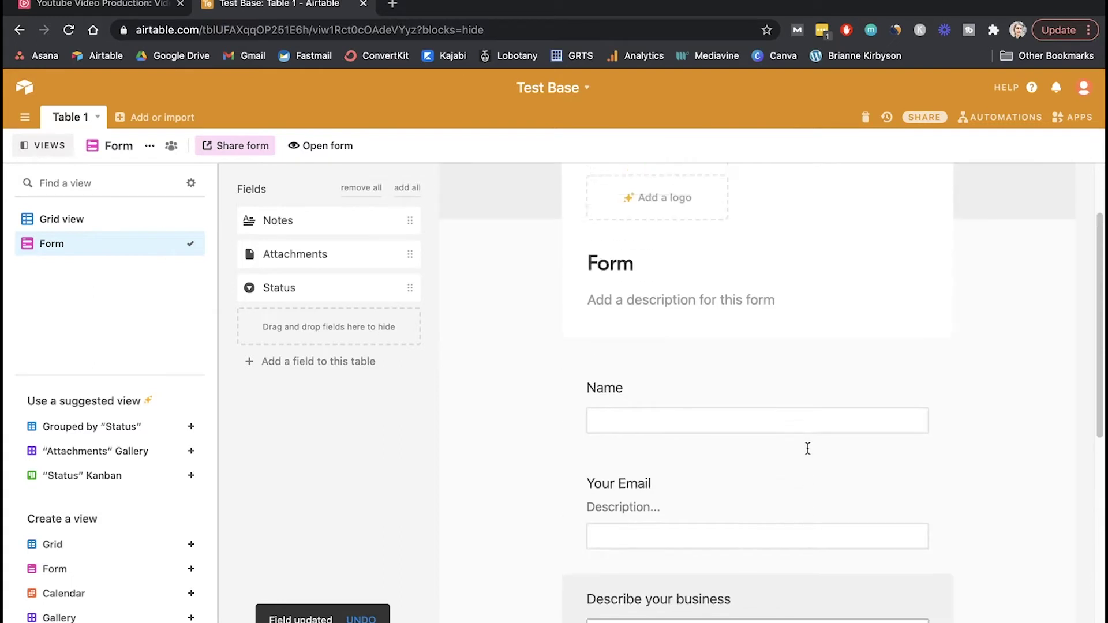
scroll(811, 456, down, 5)
scroll(806, 447, up, 1)
scroll(805, 447, down, 1)
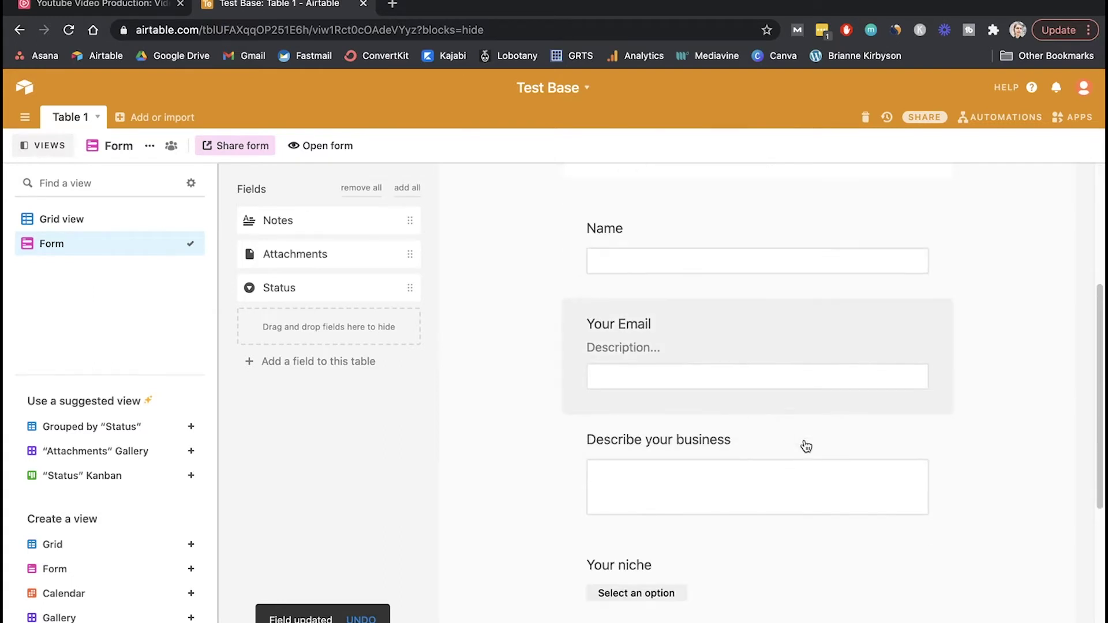
drag(772, 567, 757, 415)
scroll(780, 458, down, 1)
scroll(783, 461, down, 2)
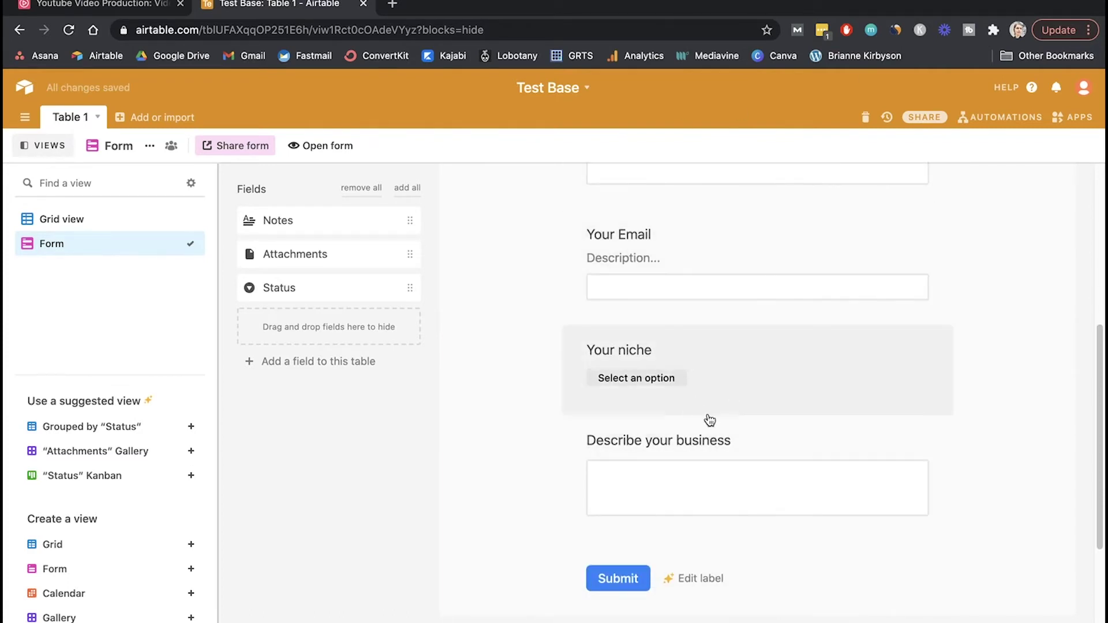
scroll(899, 424, down, 3)
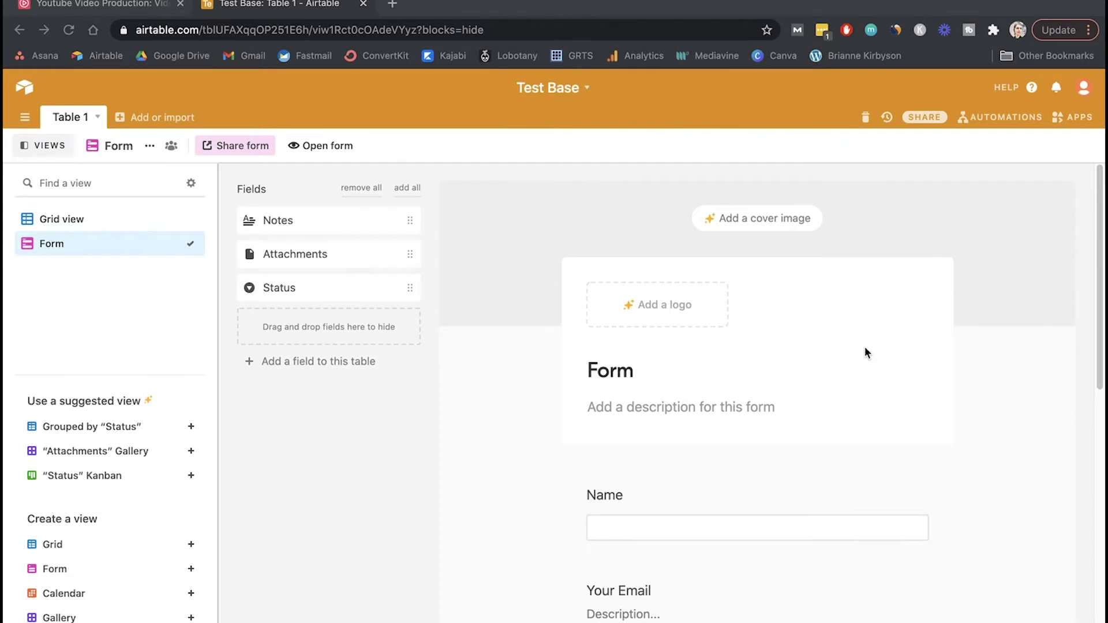
Switch on the 'Email me' setting for every new form submission.
scroll(883, 329, down, 10)
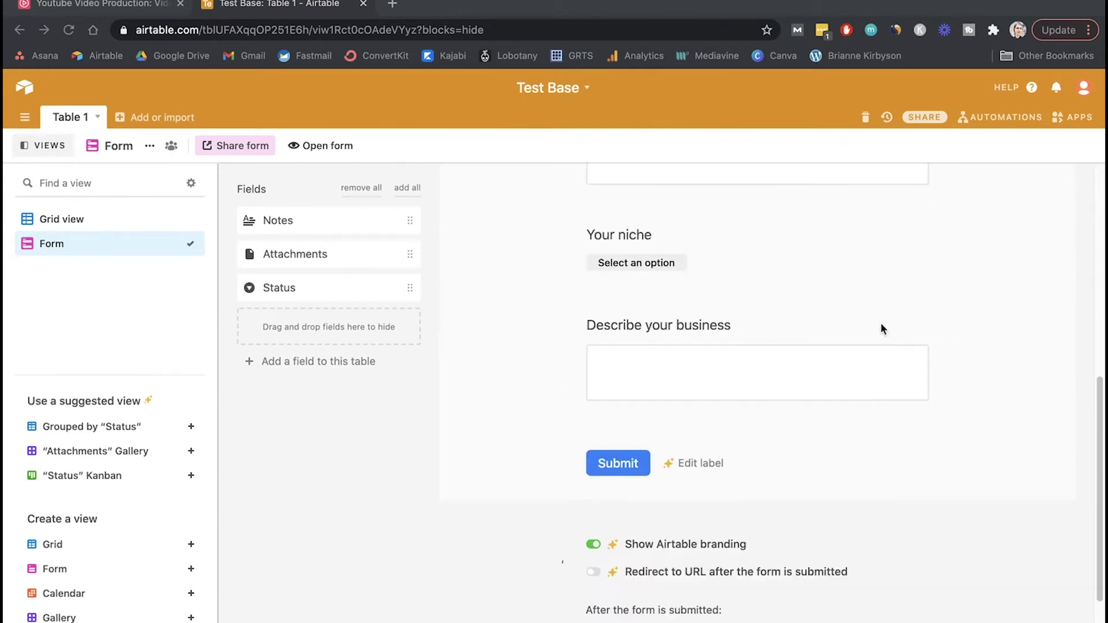
scroll(881, 329, down, 3)
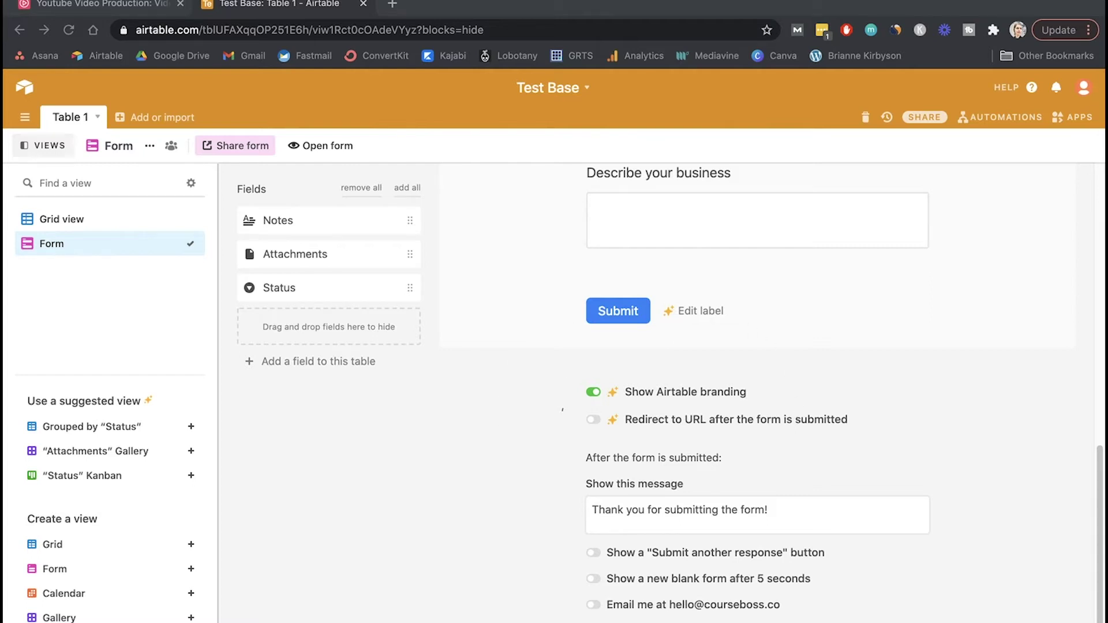
click(595, 607)
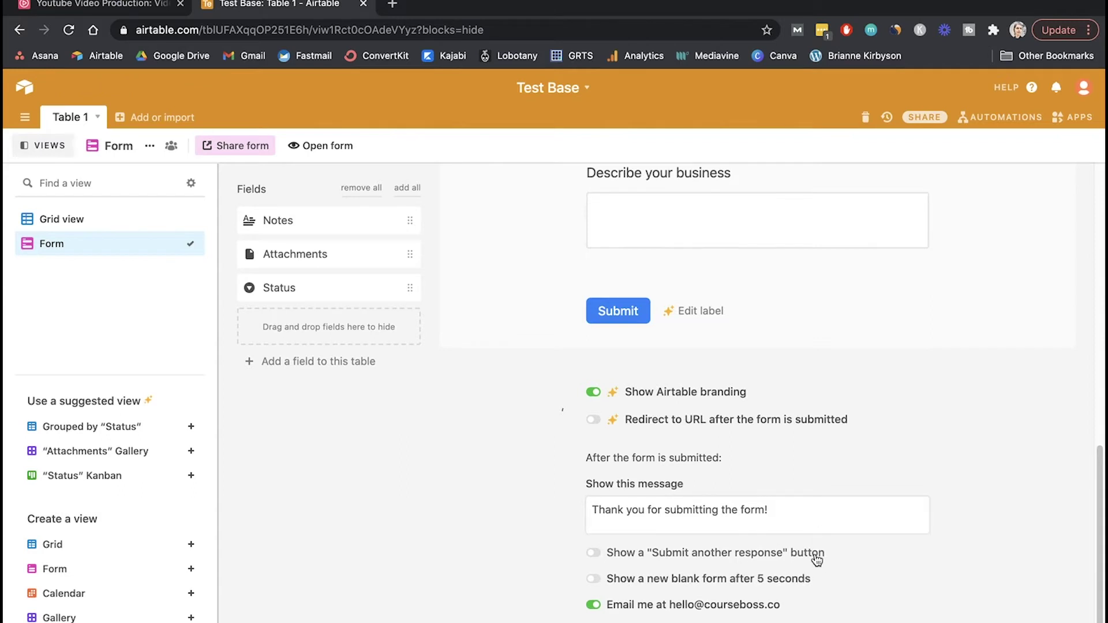
scroll(863, 509, up, 15)
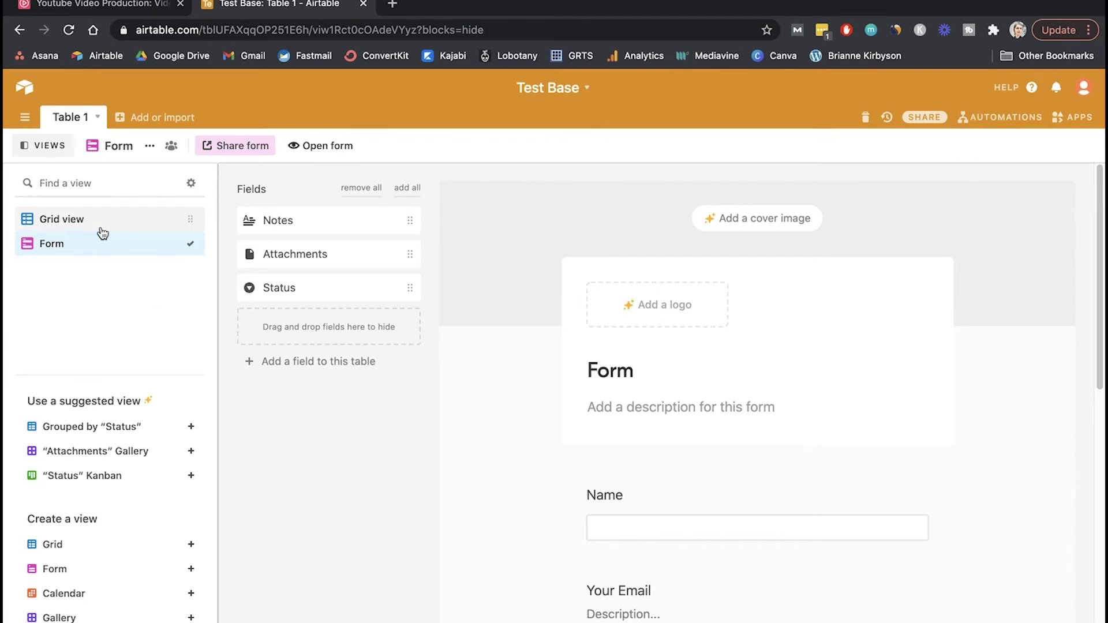
In Grid view, move Field 5 left of Status, then drag Status next to Name.
click(73, 225)
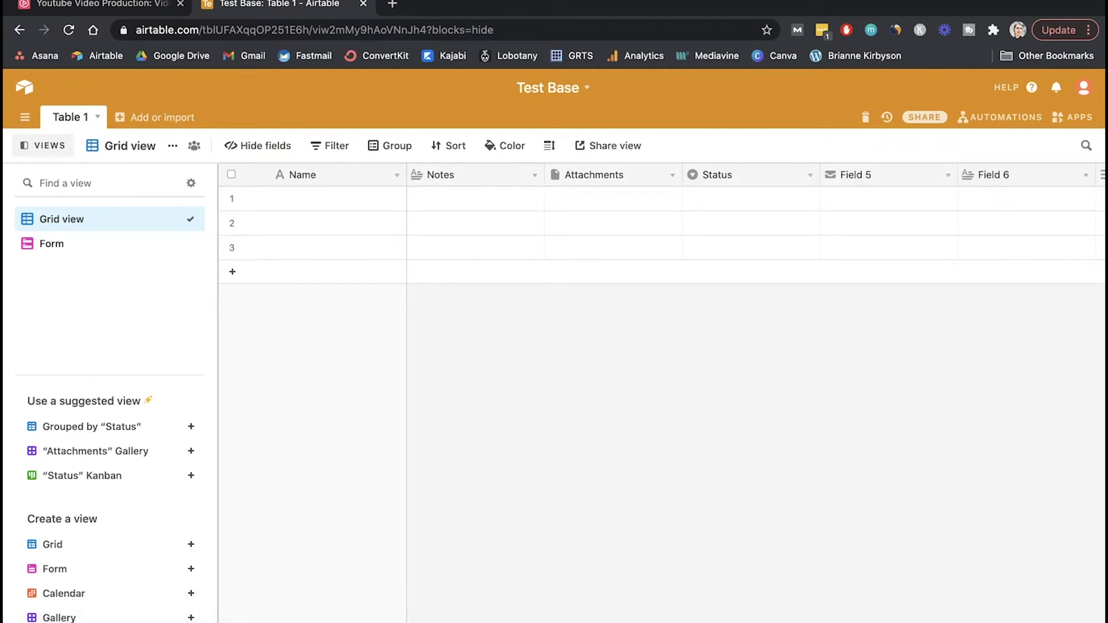
scroll(750, 225, right, 5)
scroll(750, 225, left, 5)
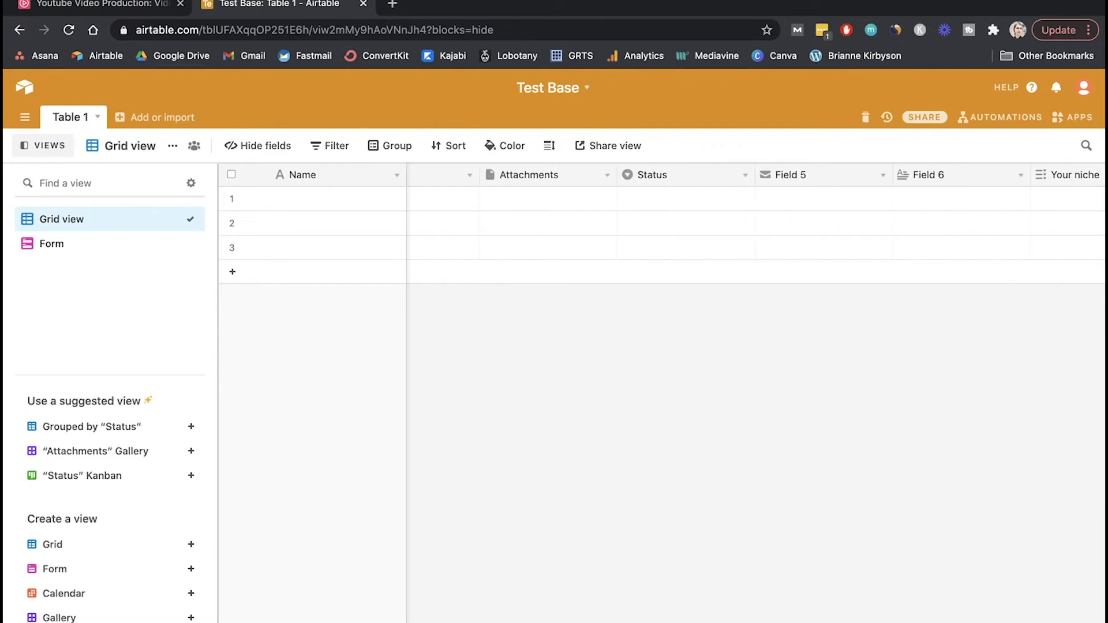
drag(843, 175, 944, 185)
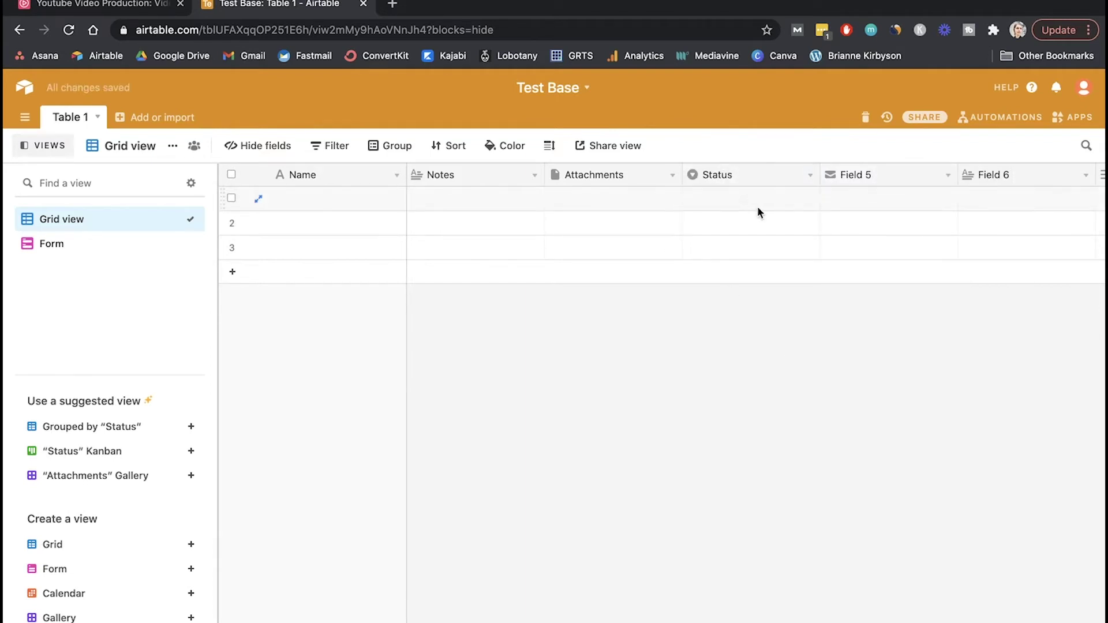
drag(750, 182, 441, 183)
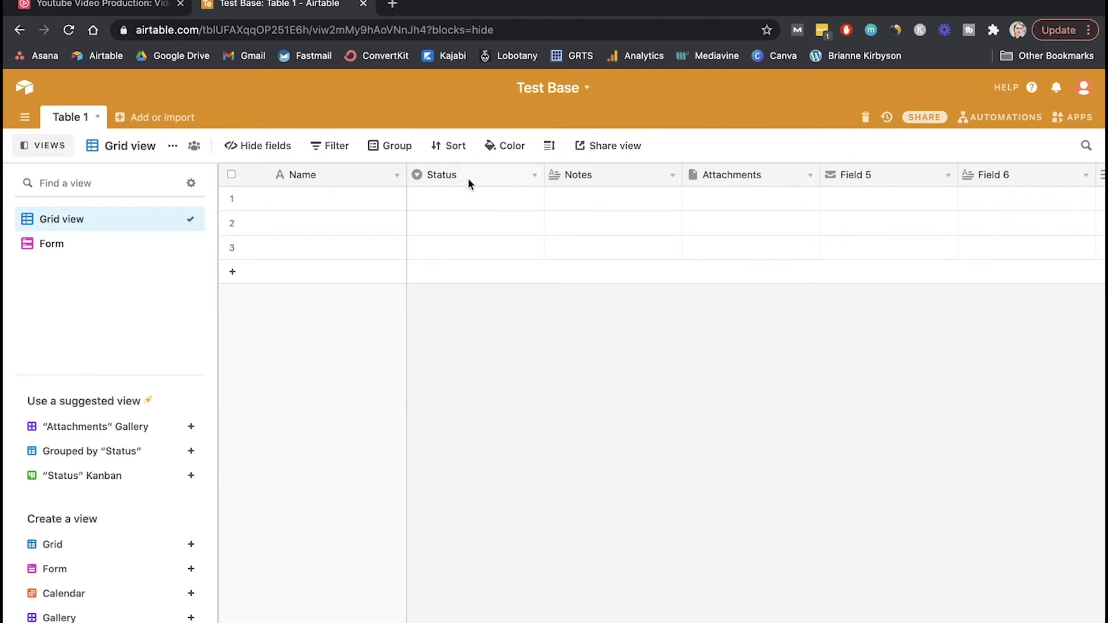
click(534, 176)
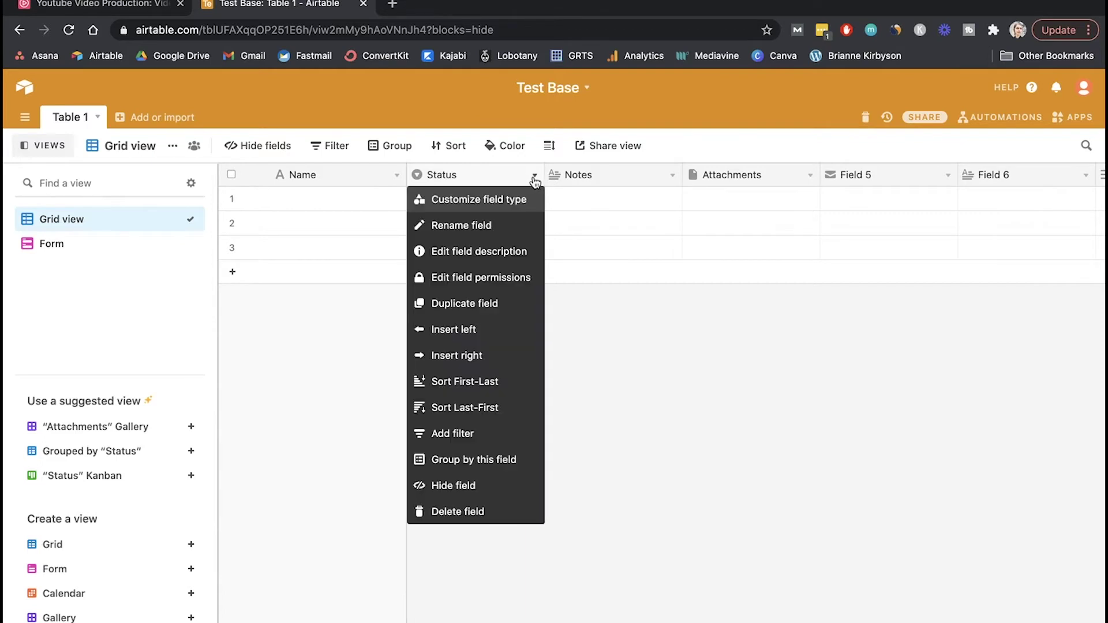
Rename the Status options to Rejected, To Review and Accepted, then save.
click(496, 202)
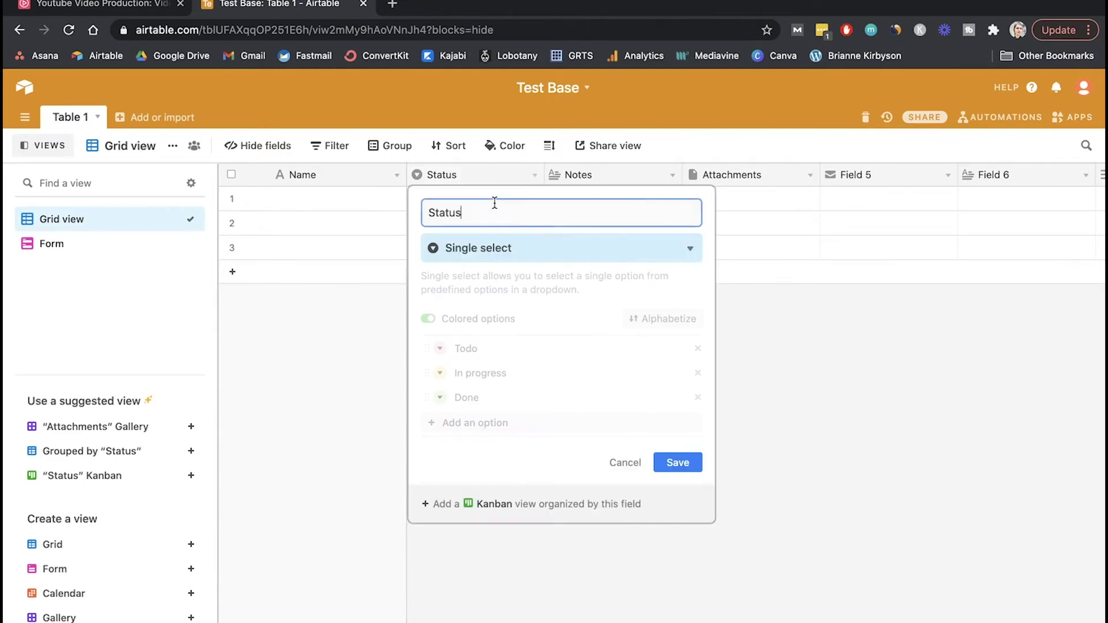
click(492, 351)
text(Rejected)
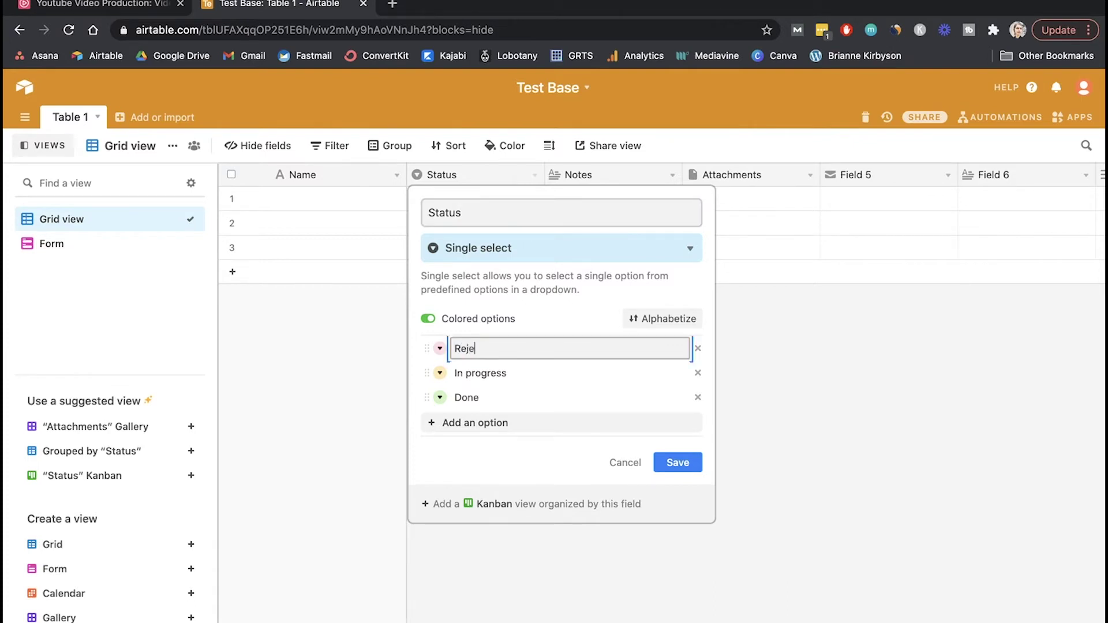
click(495, 397)
text(Accepted)
click(495, 372)
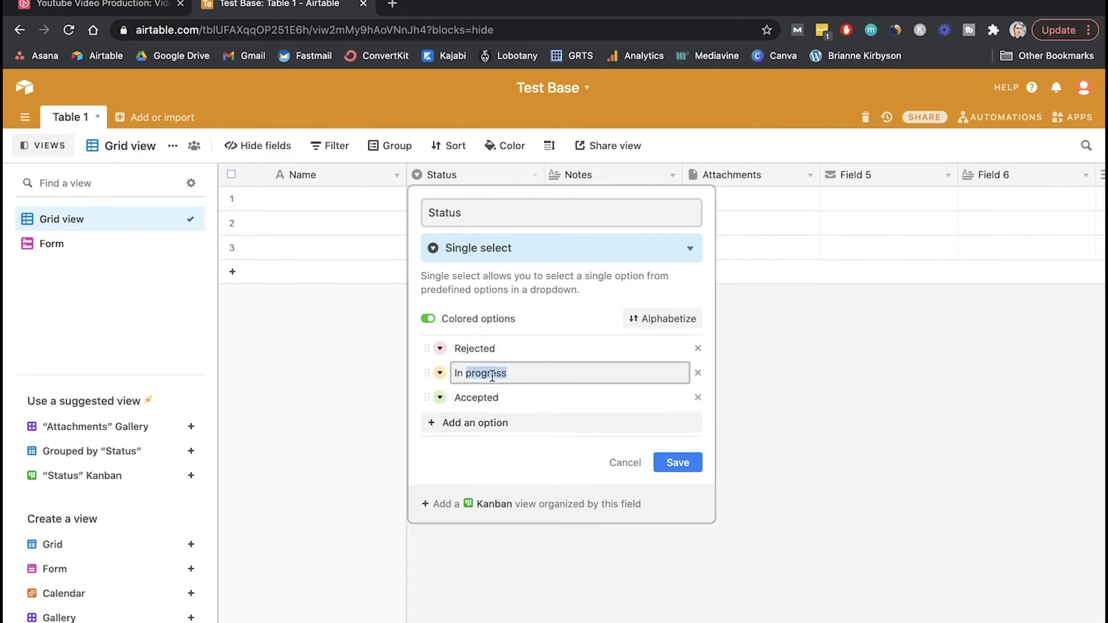
text(To Review)
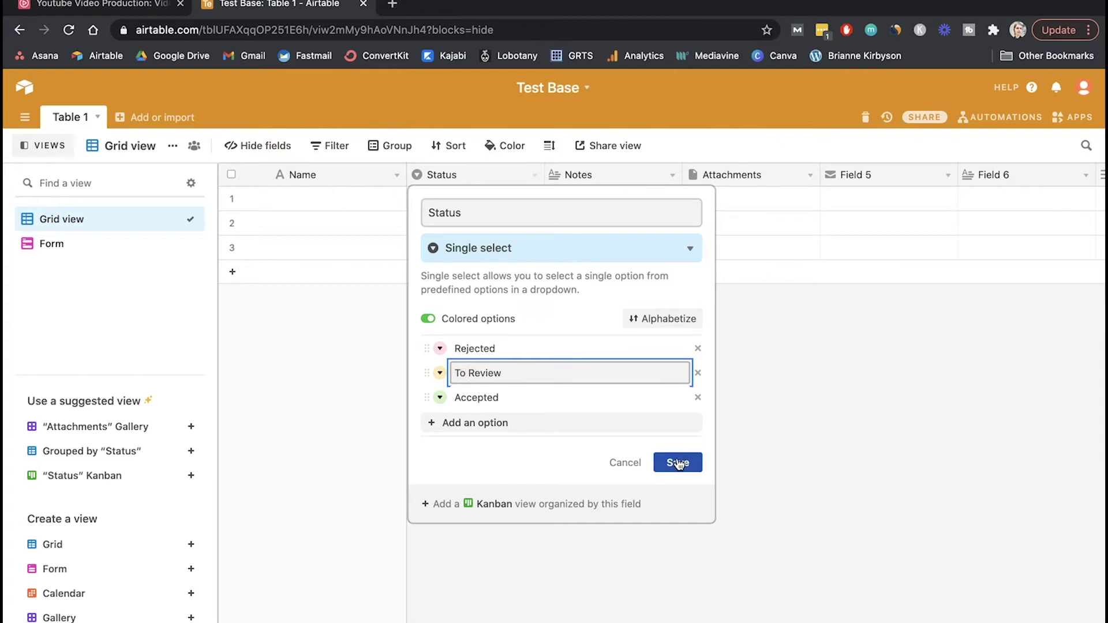
click(677, 462)
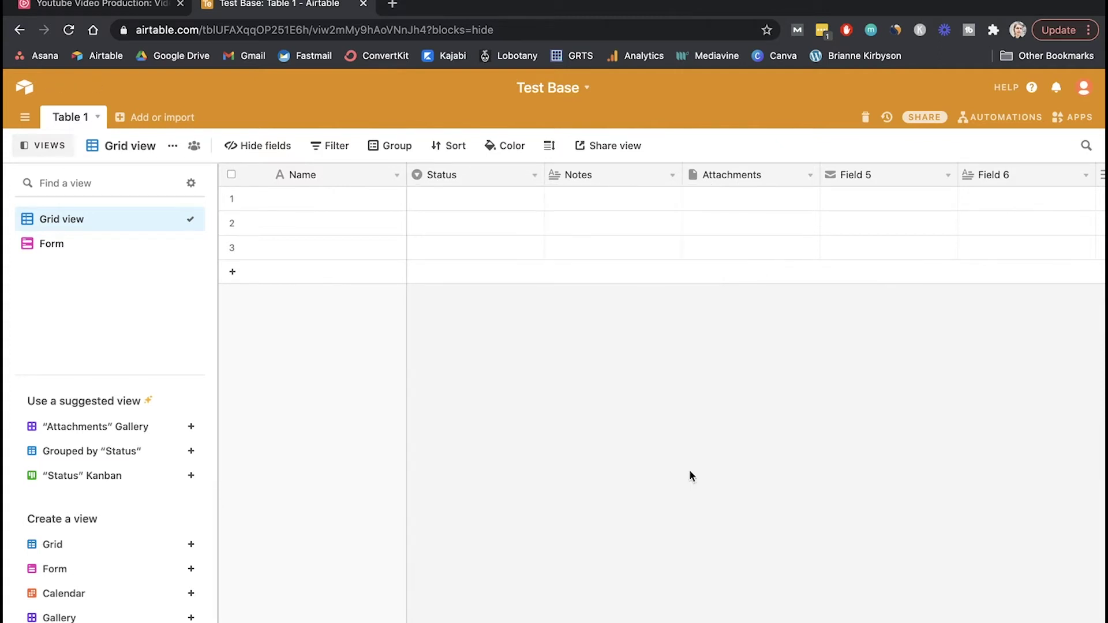
click(527, 200)
Choose To Review from row 1's Status dropdown.
click(534, 199)
click(481, 295)
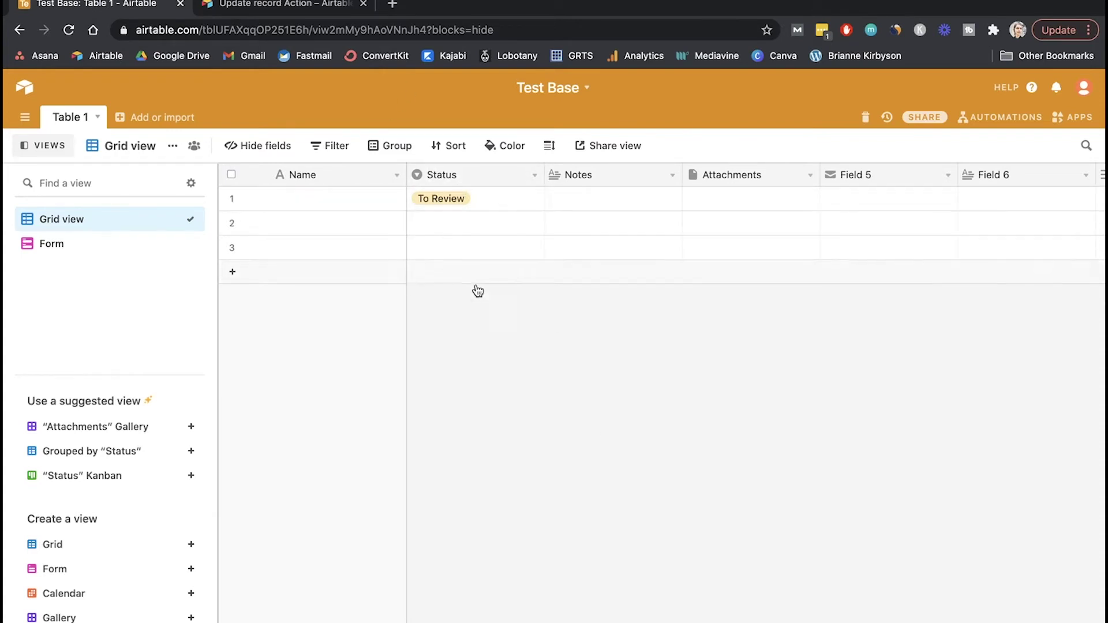
Create a new automation named 'Update Status'.
click(1002, 121)
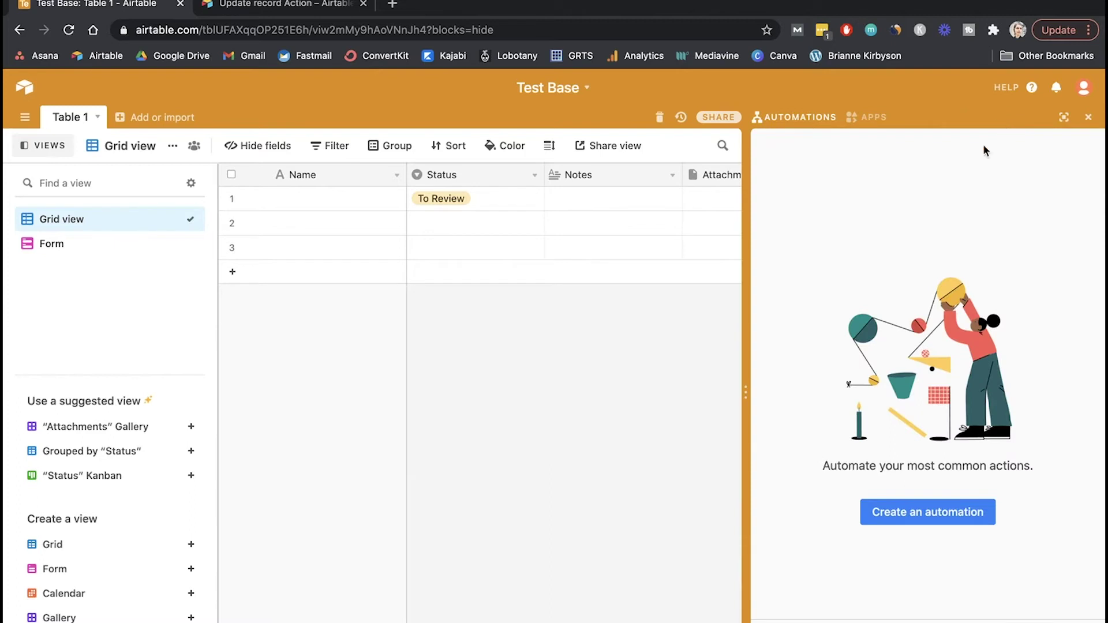
click(947, 511)
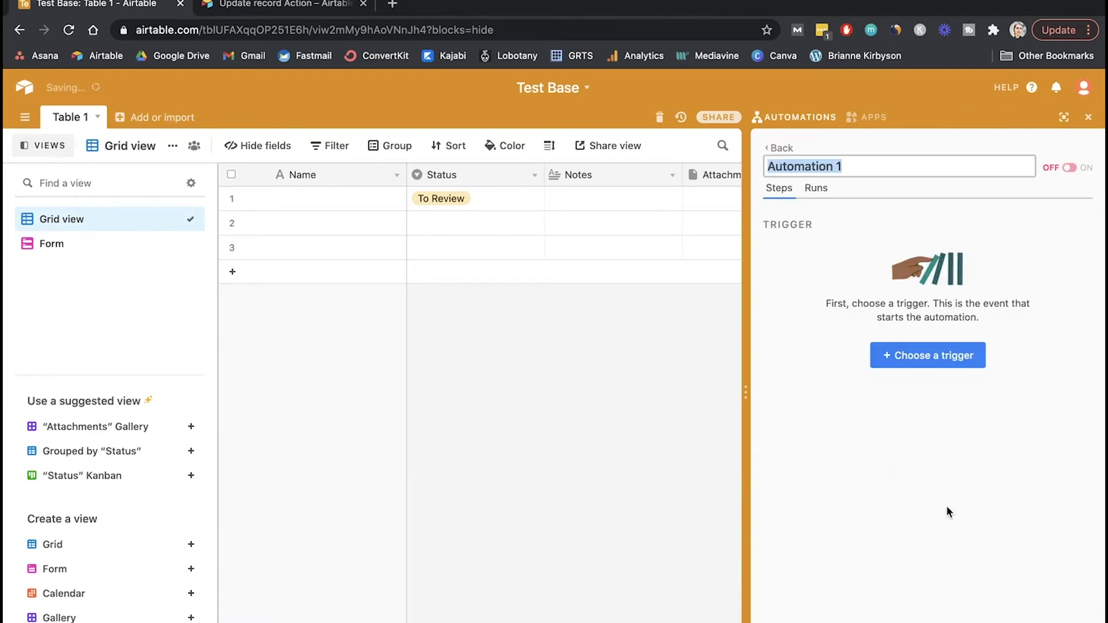
text(U)
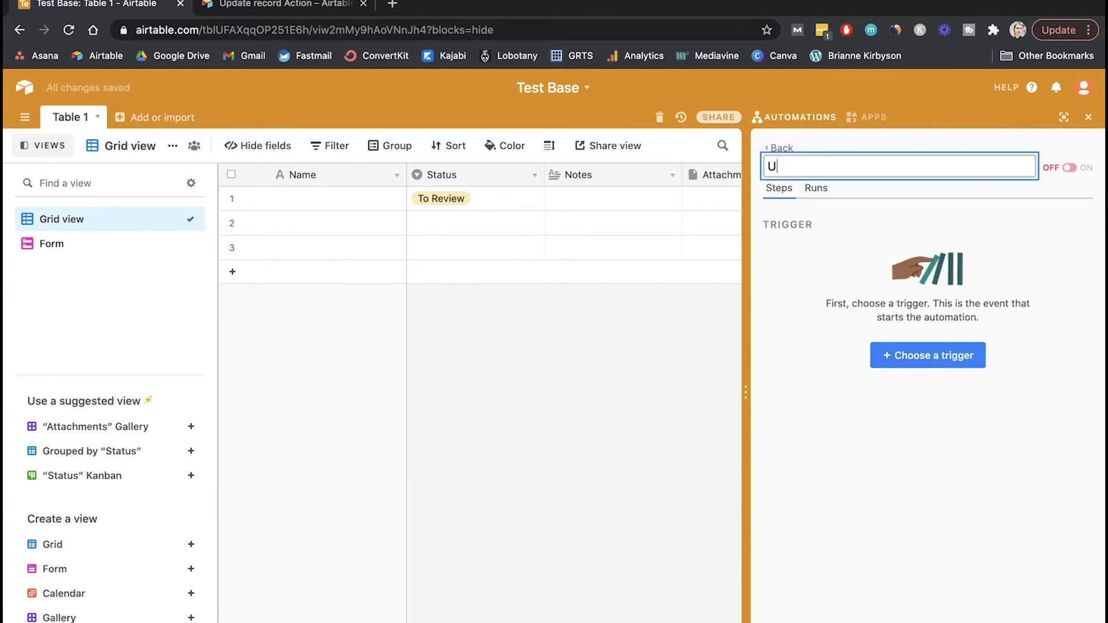
text(pdate Status)
Set its trigger to 'When a record is created' on Table 1 and test it successfully.
click(922, 362)
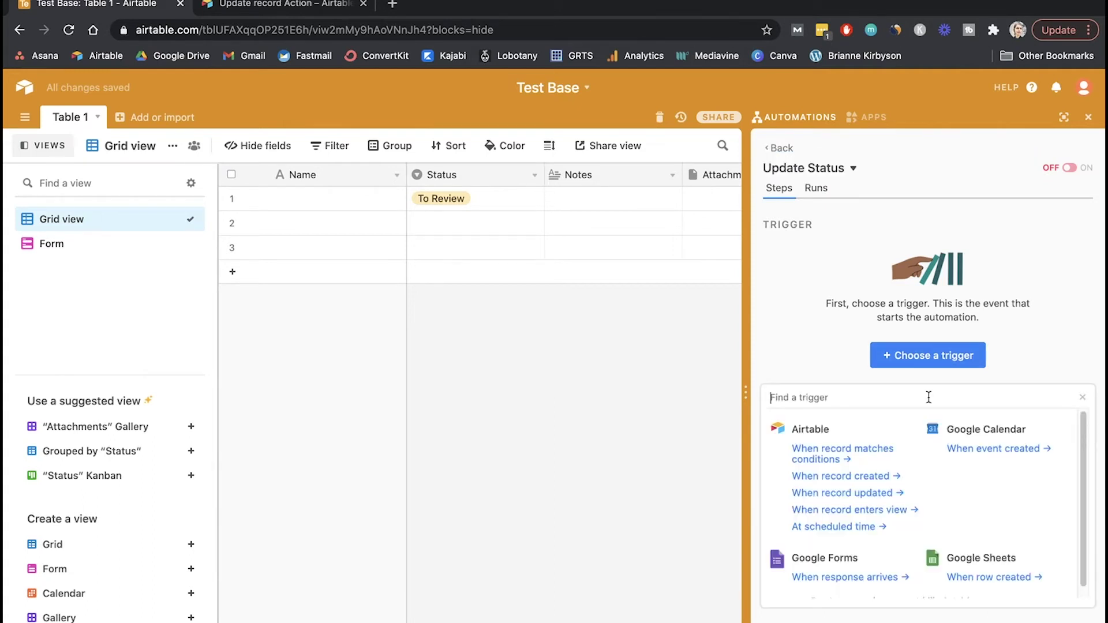
click(846, 477)
click(975, 346)
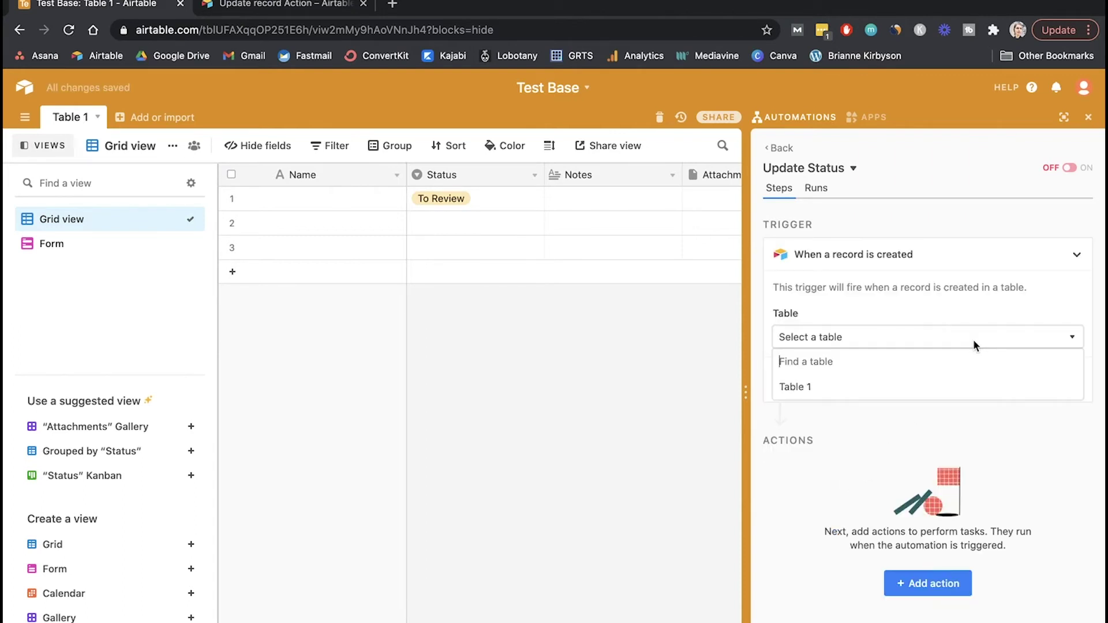
click(858, 388)
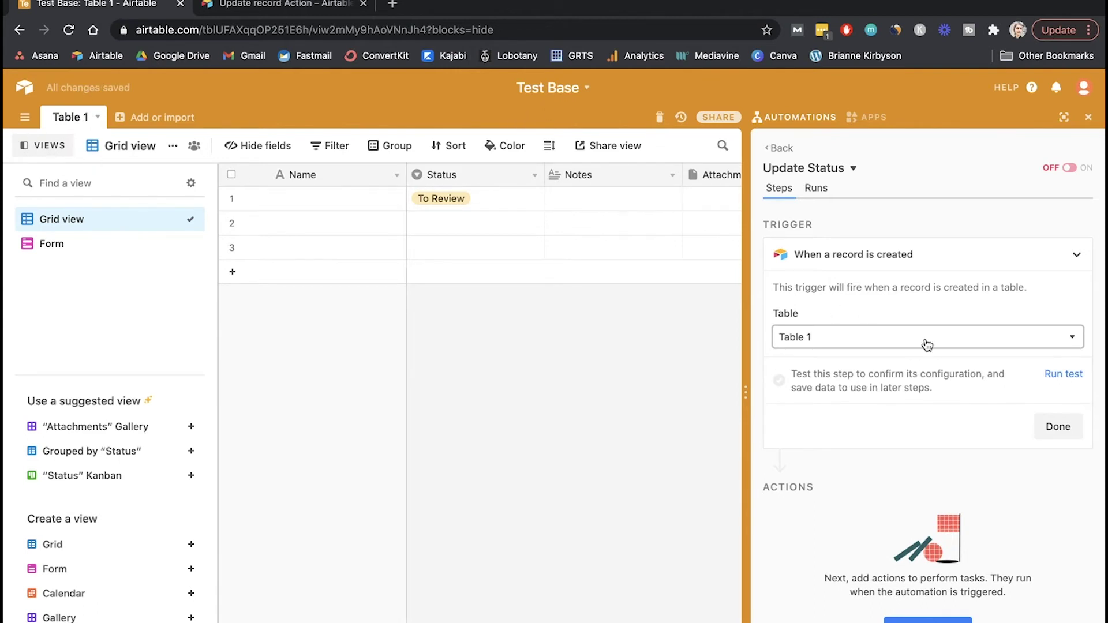
click(1064, 374)
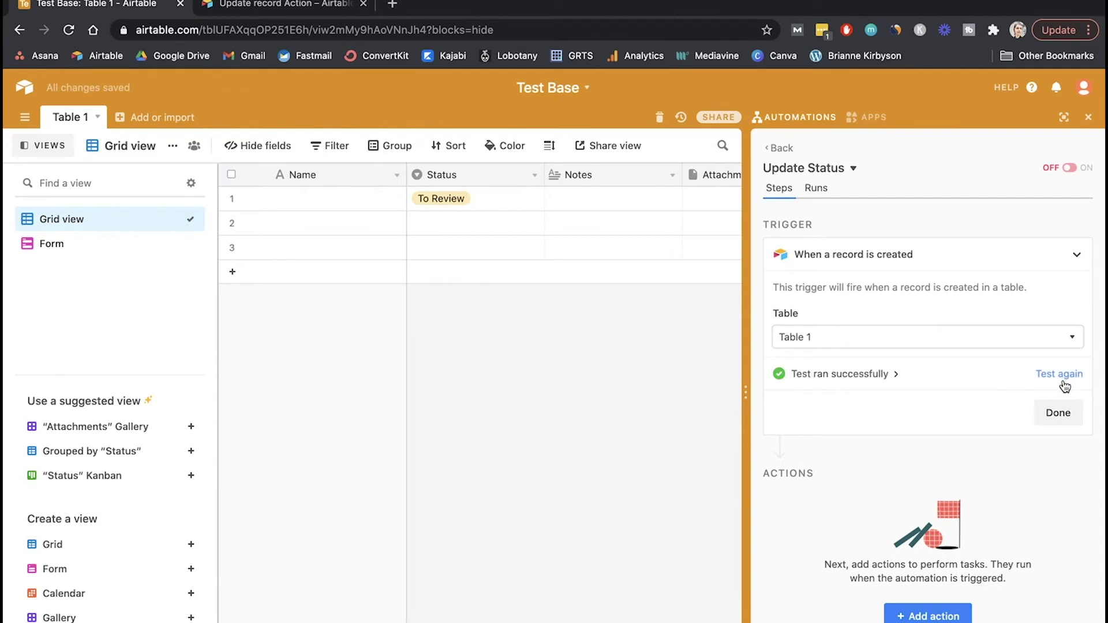
click(1059, 412)
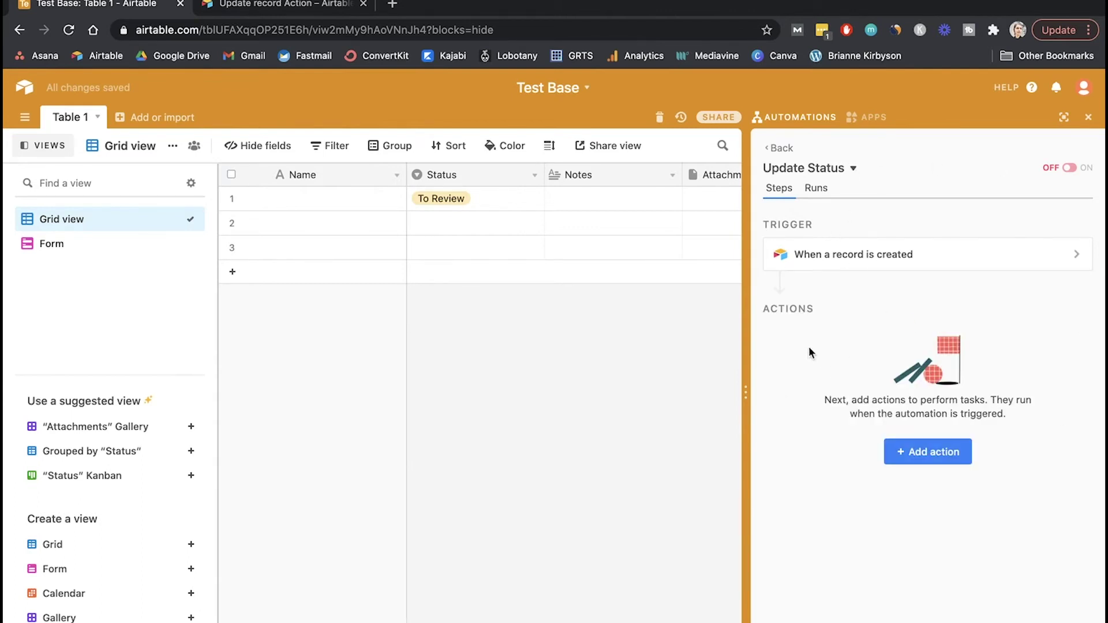
Add an Update record action on Table 1 and take its Record ID from earlier steps.
click(955, 452)
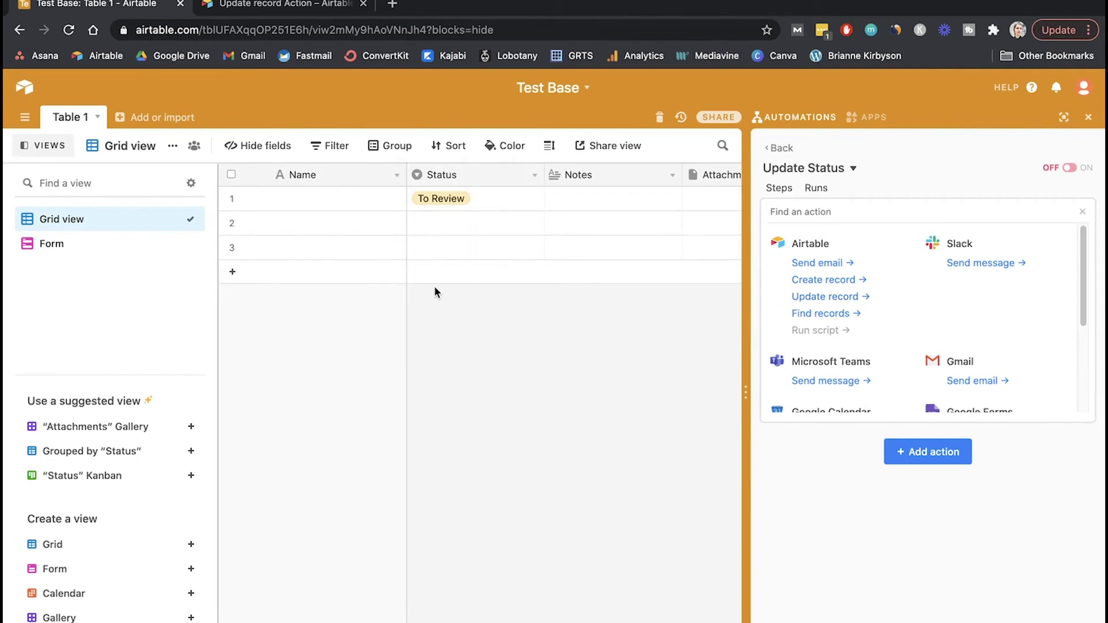
click(852, 300)
click(919, 444)
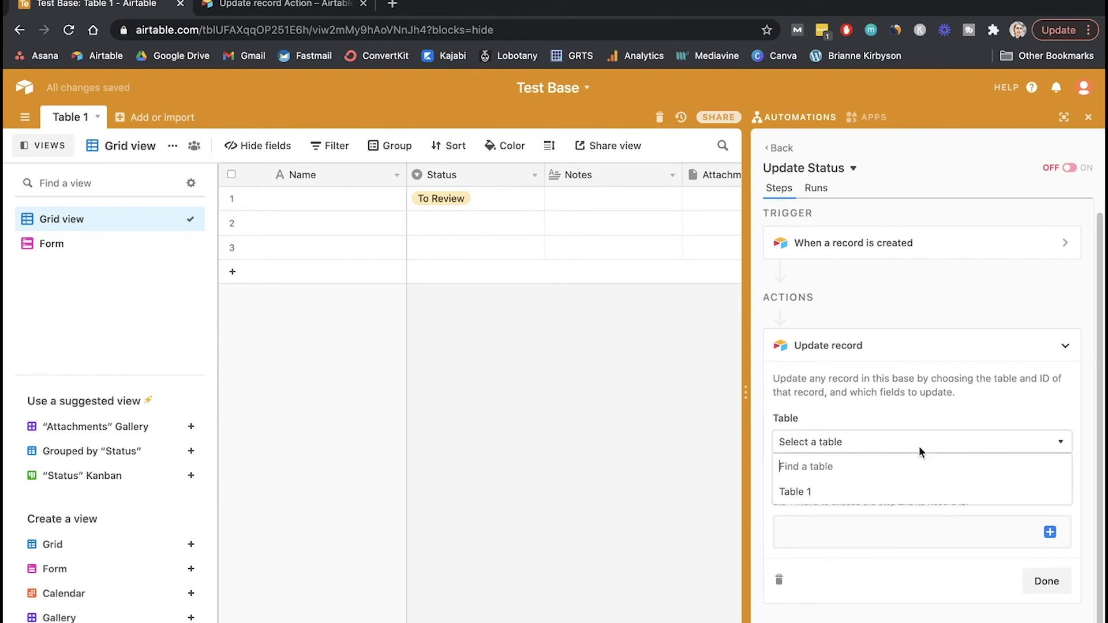
click(868, 491)
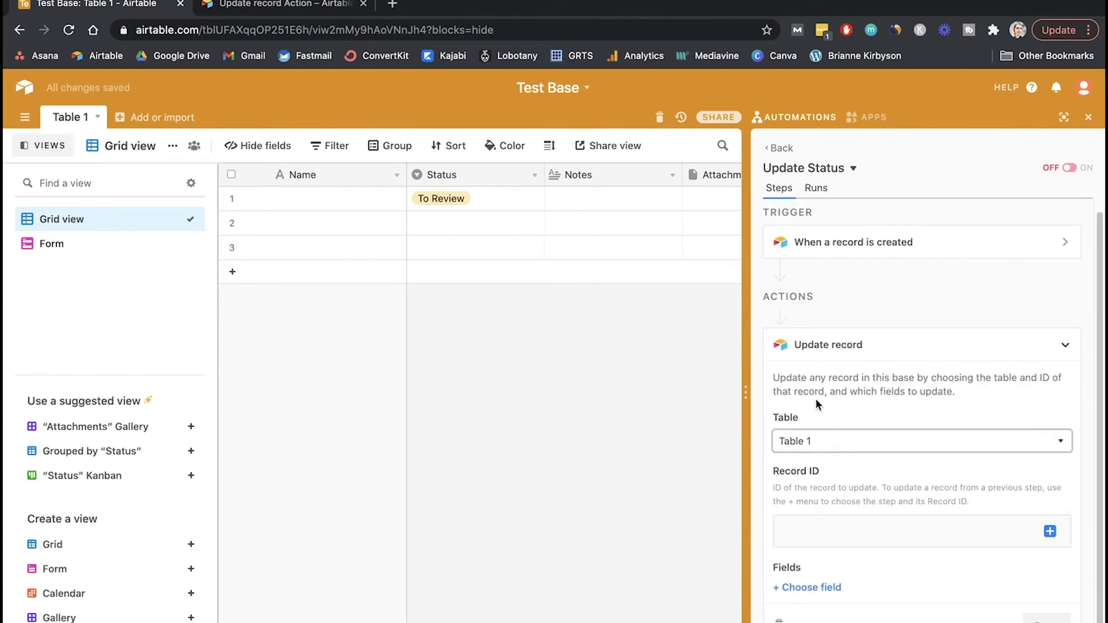
click(849, 532)
click(1048, 534)
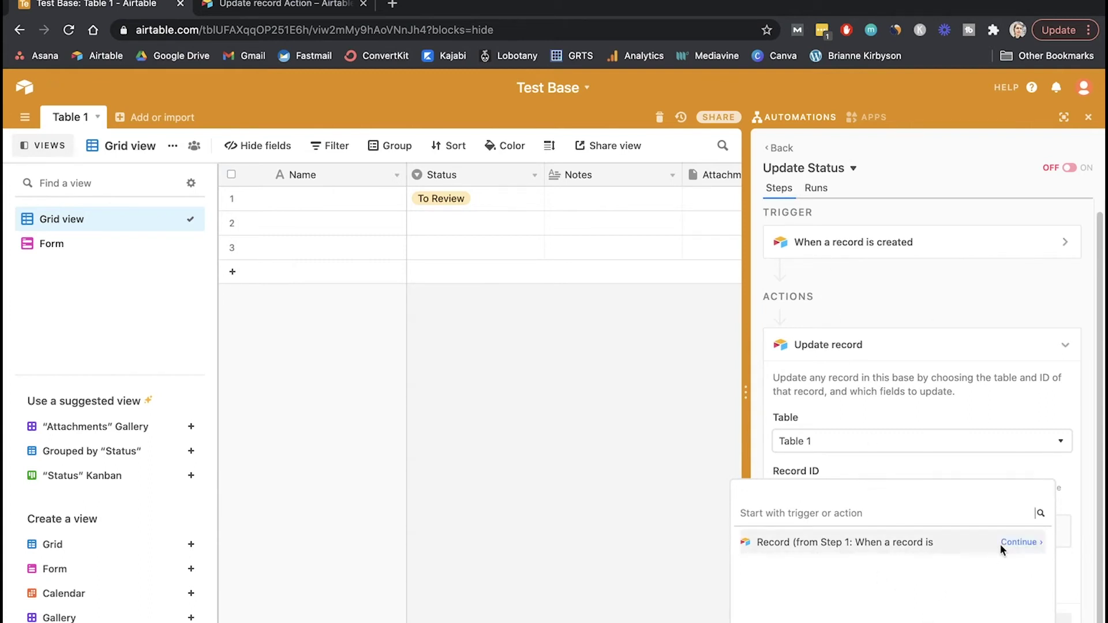
Fill the action's Record ID with the Step 1 trigger record's Record ID.
click(1017, 544)
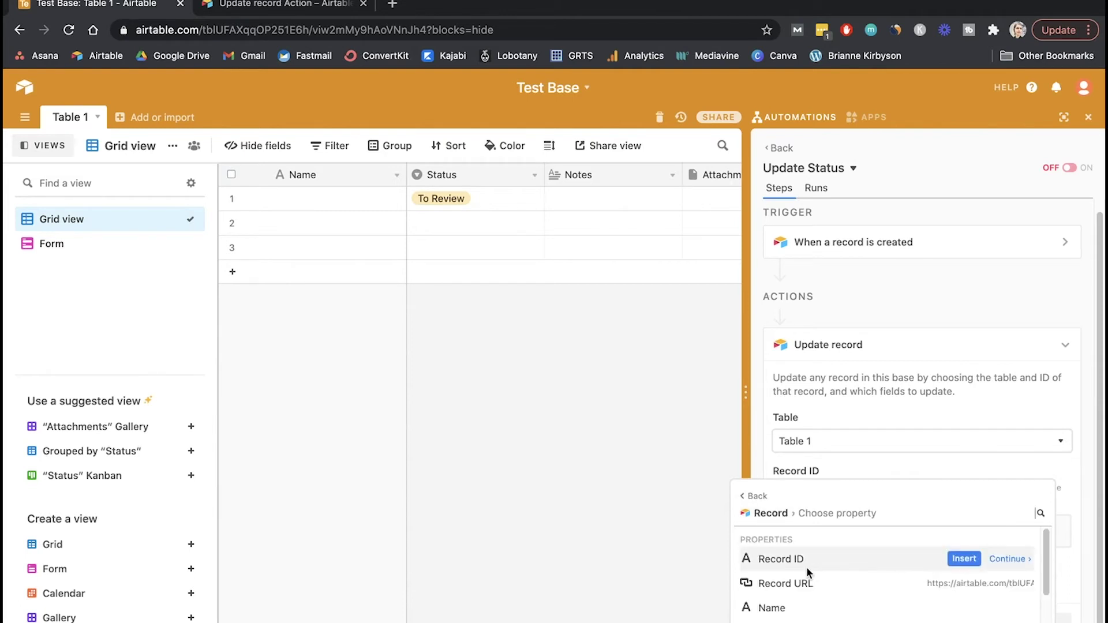
click(964, 558)
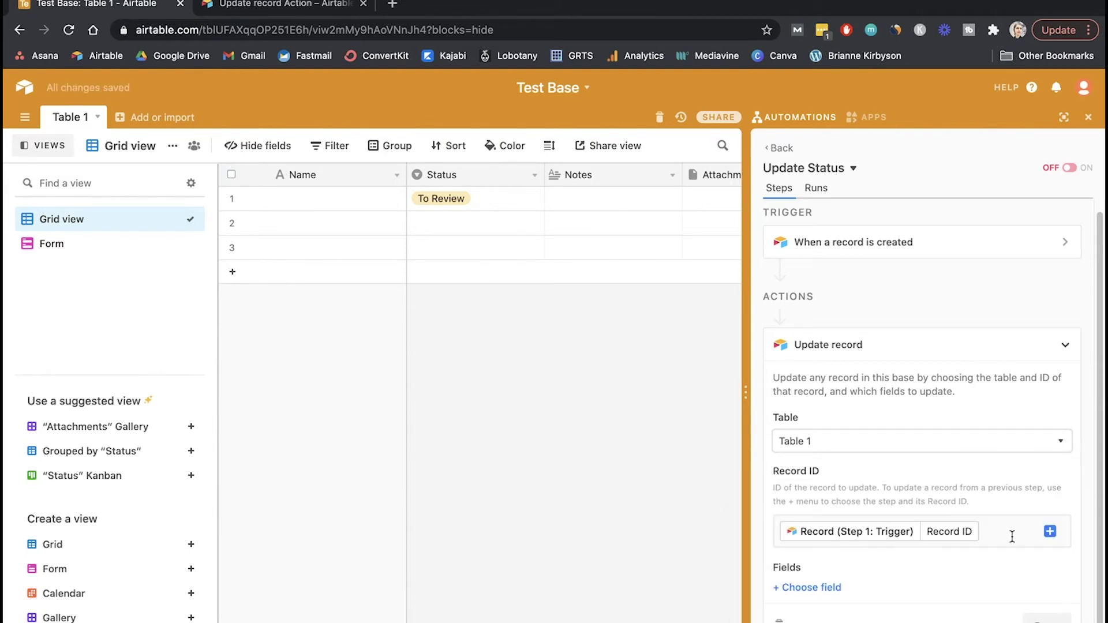
scroll(975, 527, down, 1)
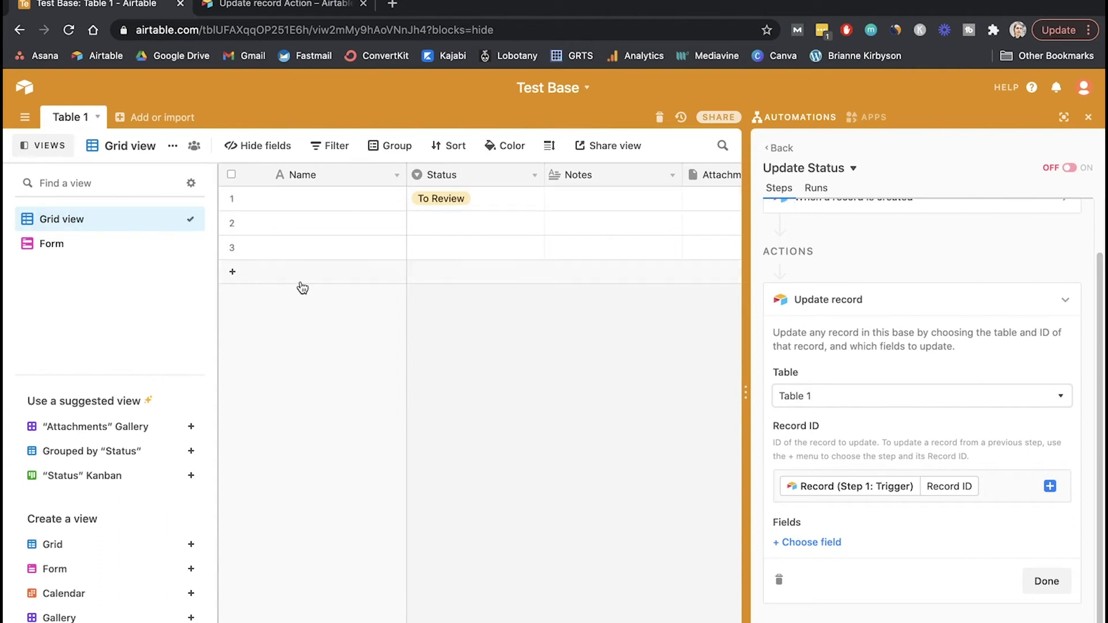
Make the Update record action set the Status field to 'To Review' and run its test.
click(799, 542)
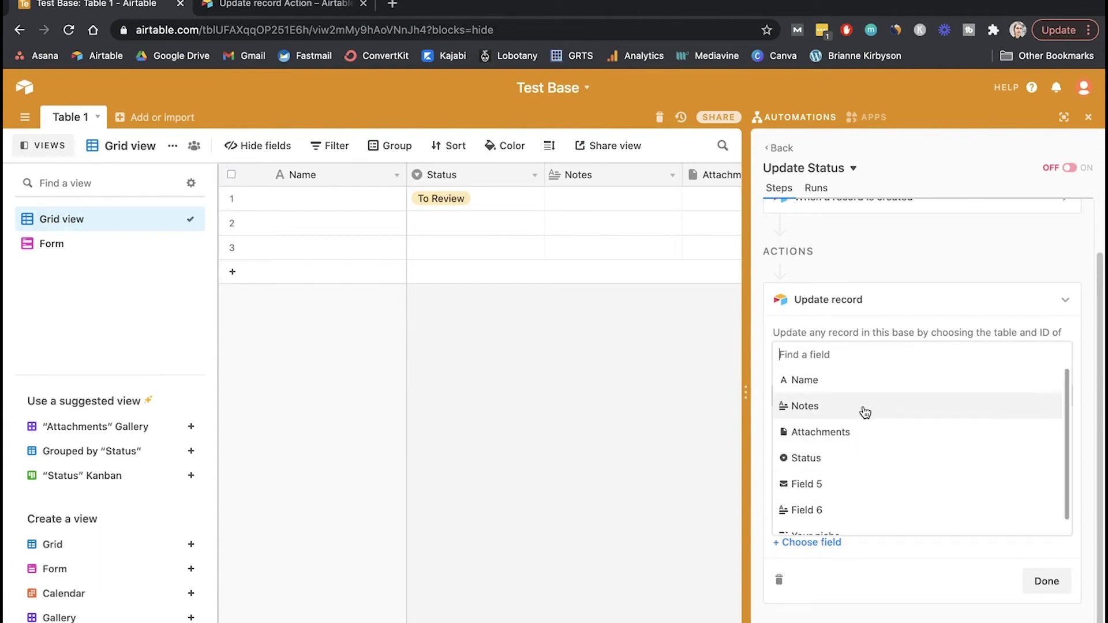
scroll(863, 413, down, 1)
click(843, 450)
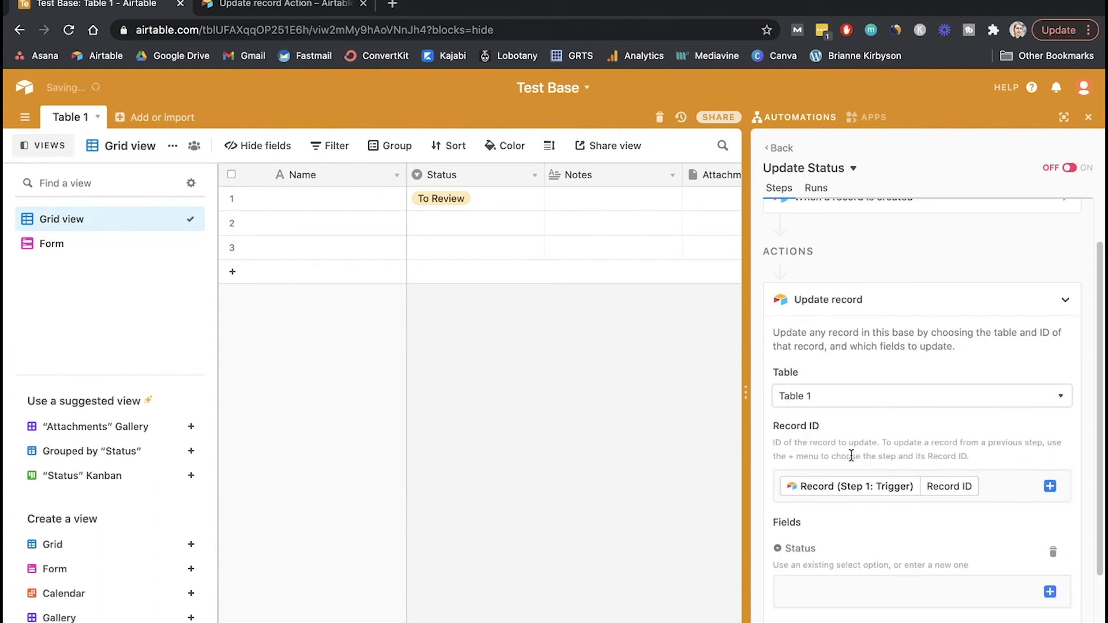
scroll(866, 466, down, 2)
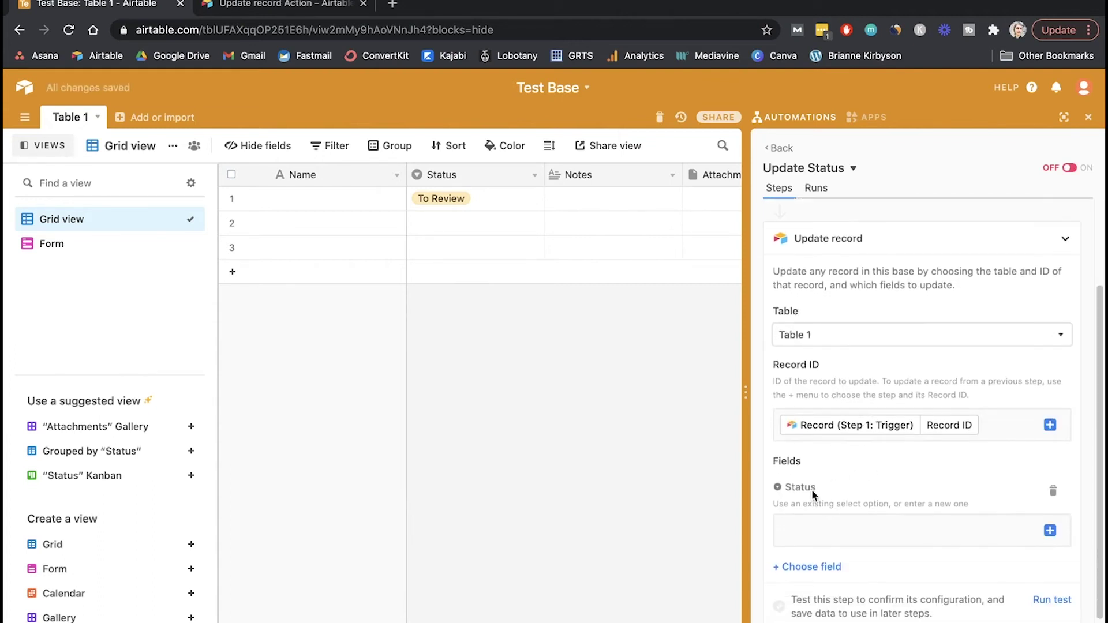
click(818, 539)
text(To)
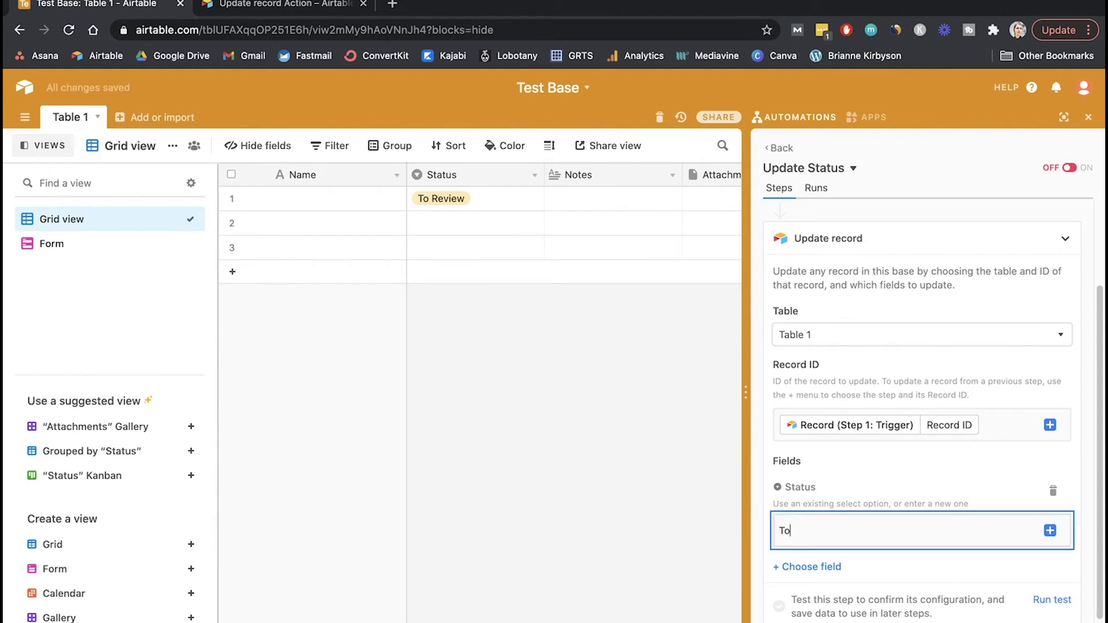
text( Review)
scroll(981, 507, down, 1)
click(1052, 530)
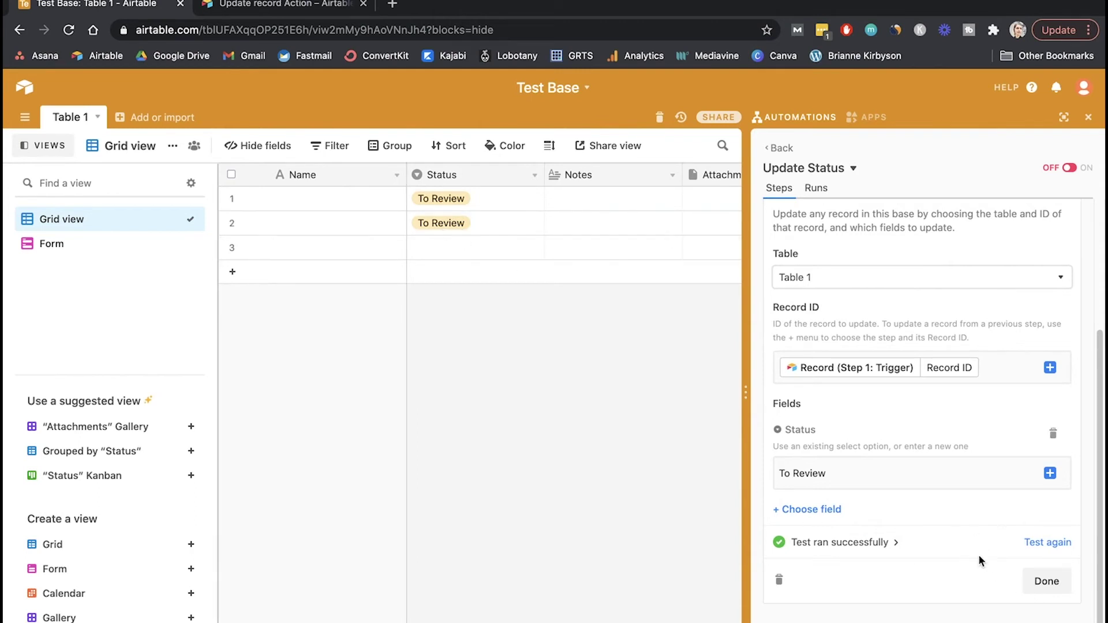
Switch the Update Status automation on and close the automations panel.
click(1074, 168)
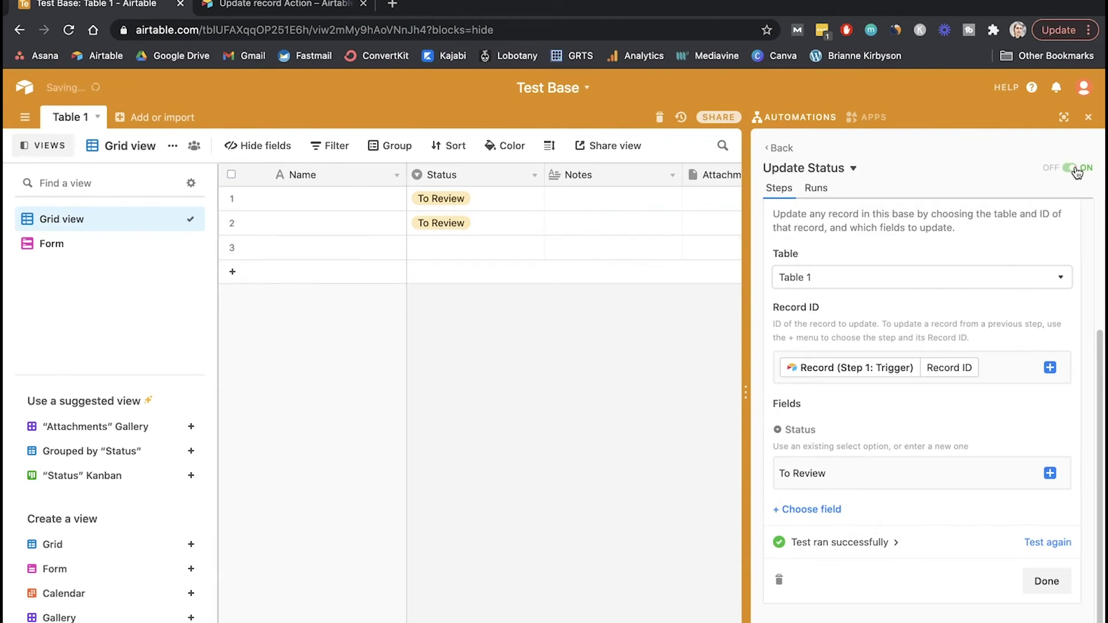
click(776, 148)
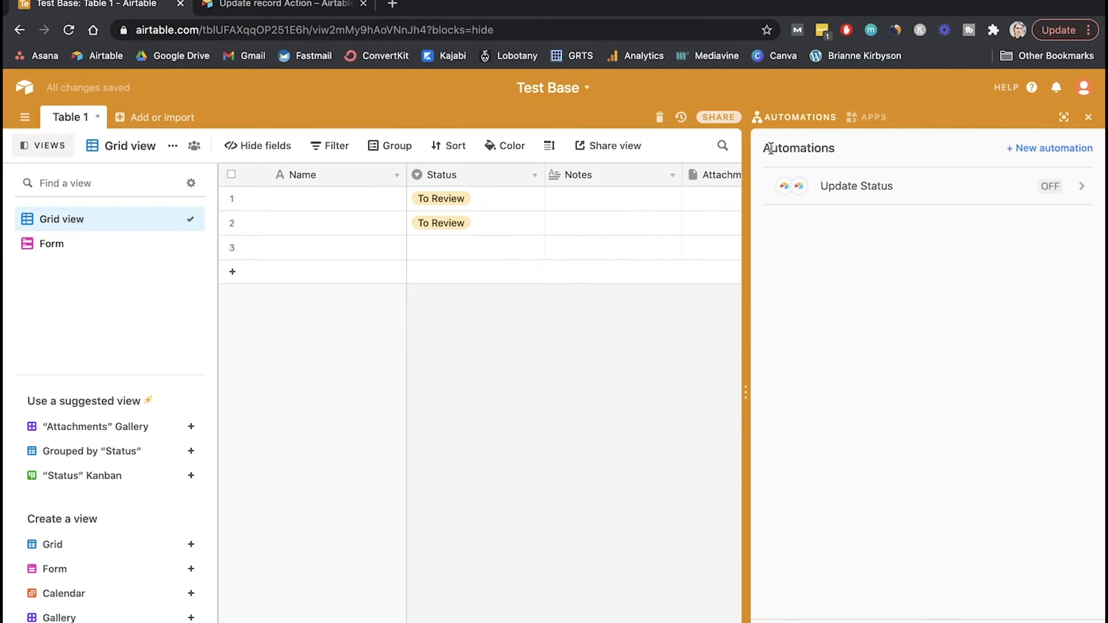
click(794, 117)
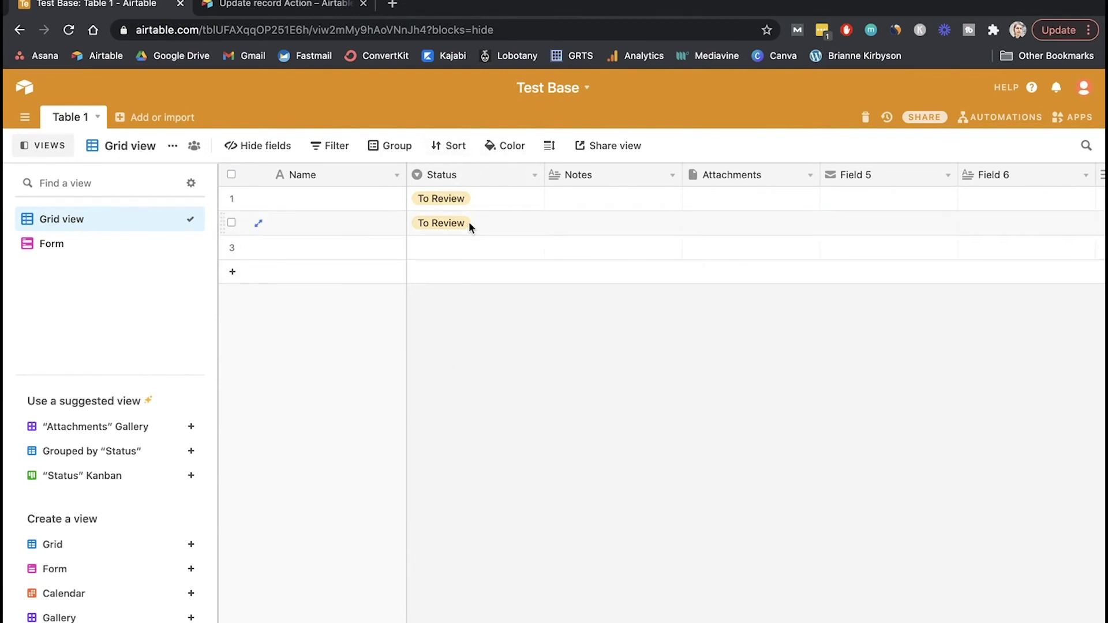
Group the grid's records by the Status field.
click(390, 145)
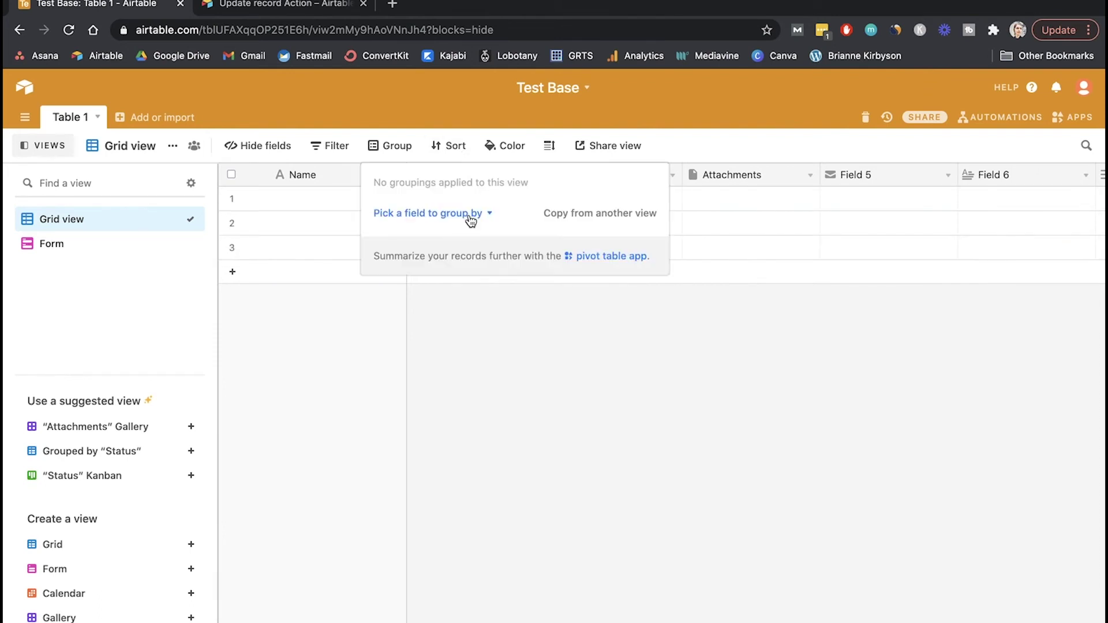
click(456, 213)
click(425, 295)
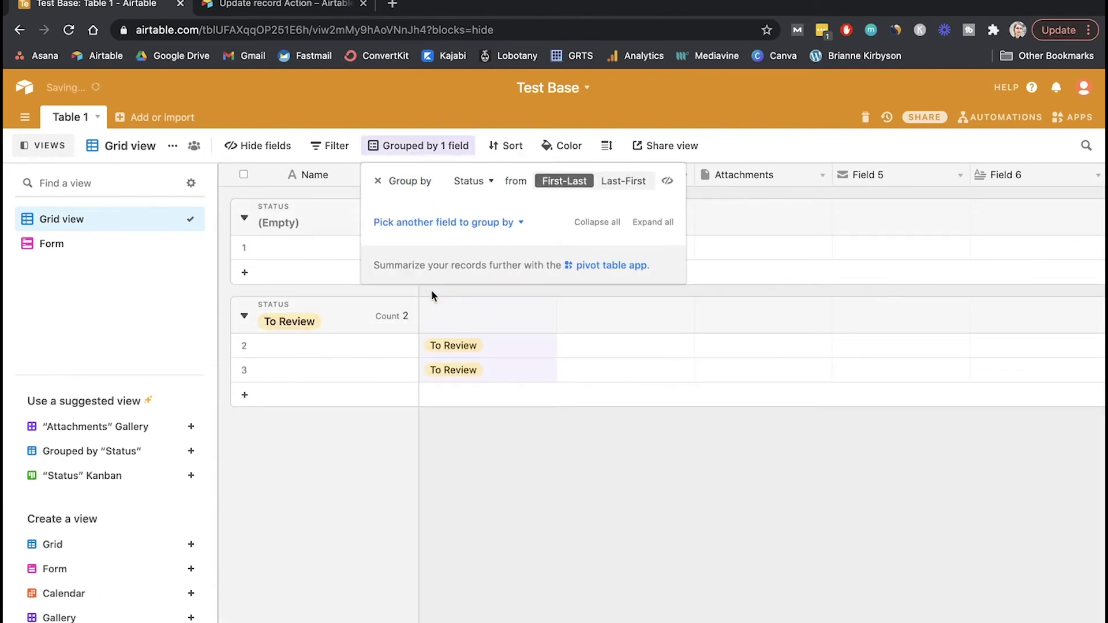
click(643, 442)
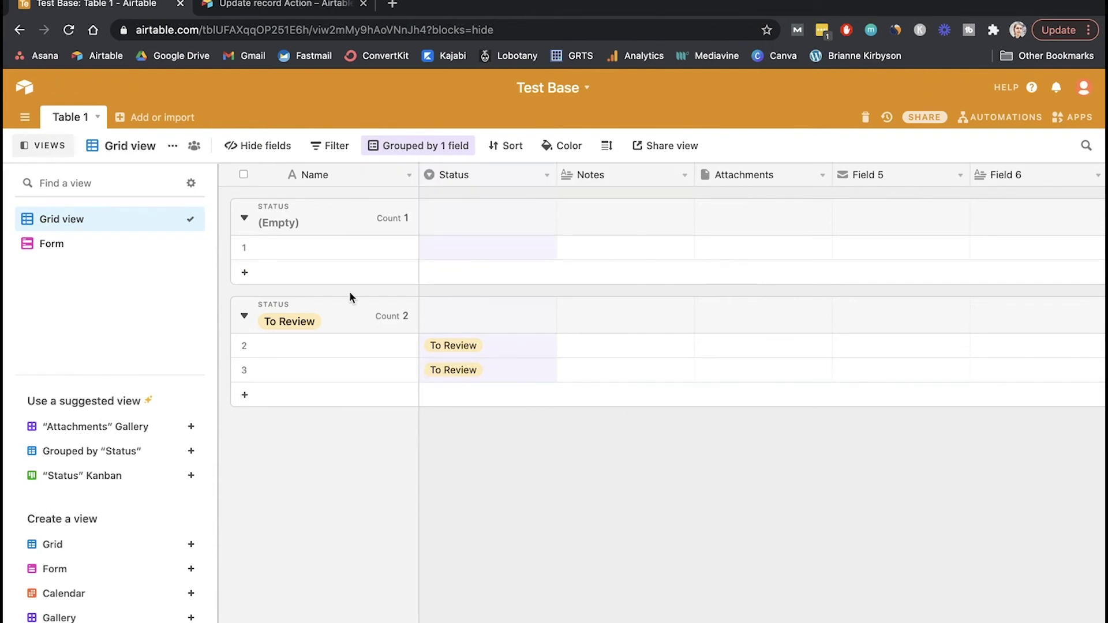
Change row 2's Status from To Review to Accepted.
click(525, 348)
click(547, 345)
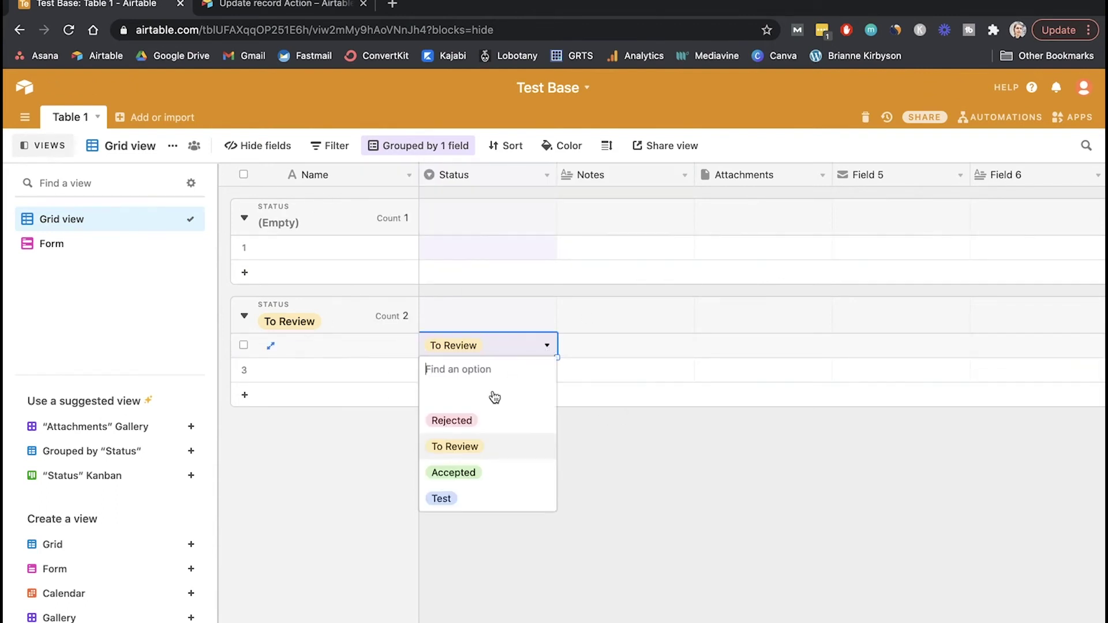
click(487, 472)
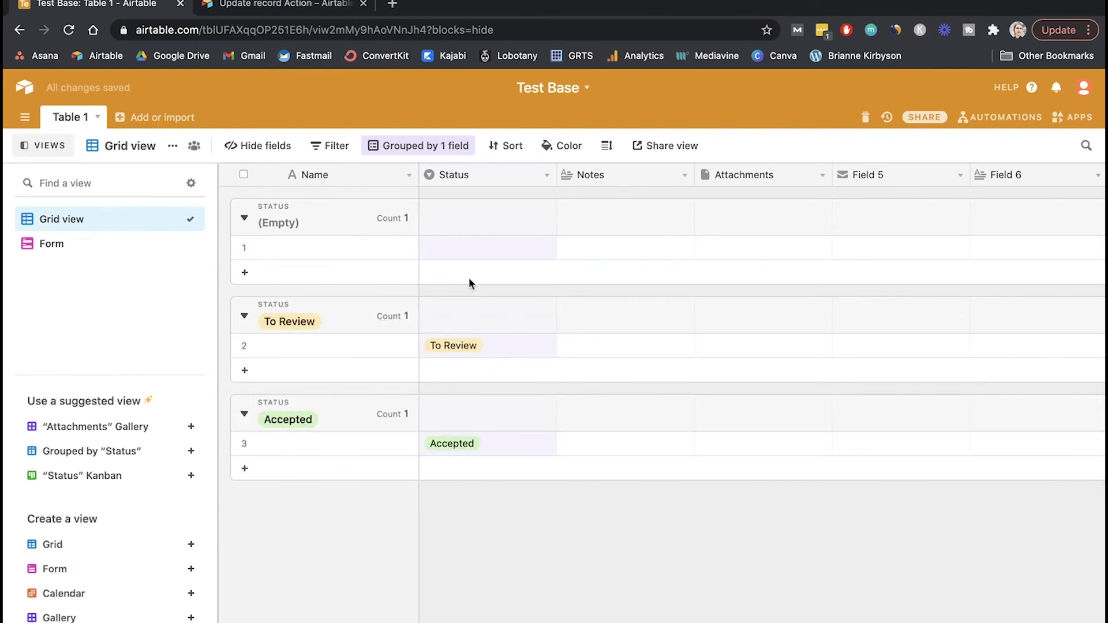
mouse_move(393, 207)
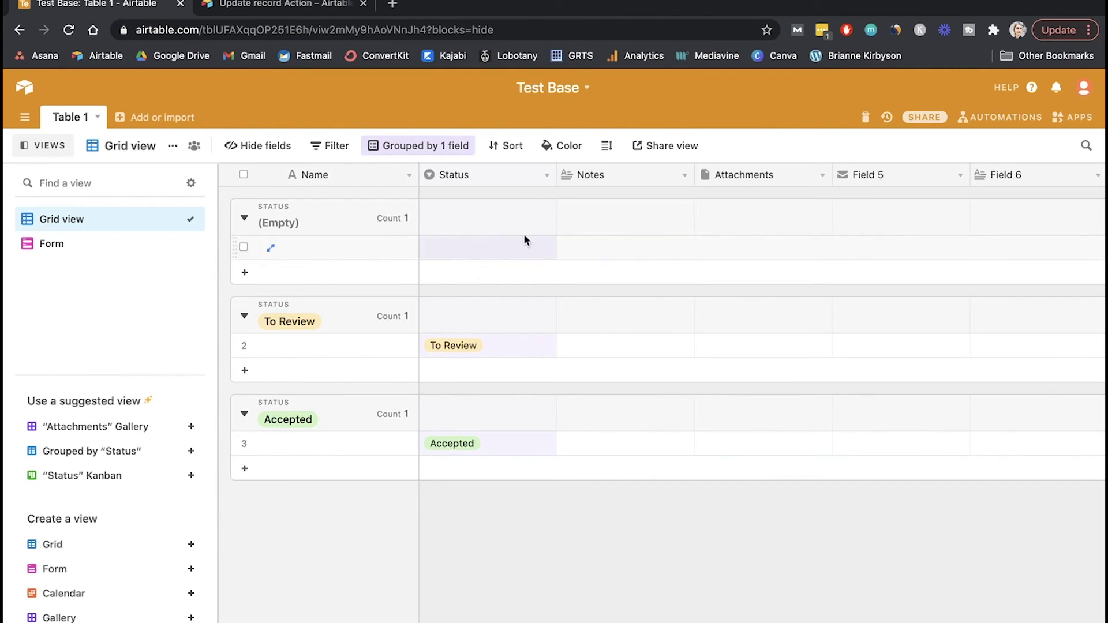
Set record 2's Status to Accepted in its expanded record view, then close it.
mouse_move(284, 5)
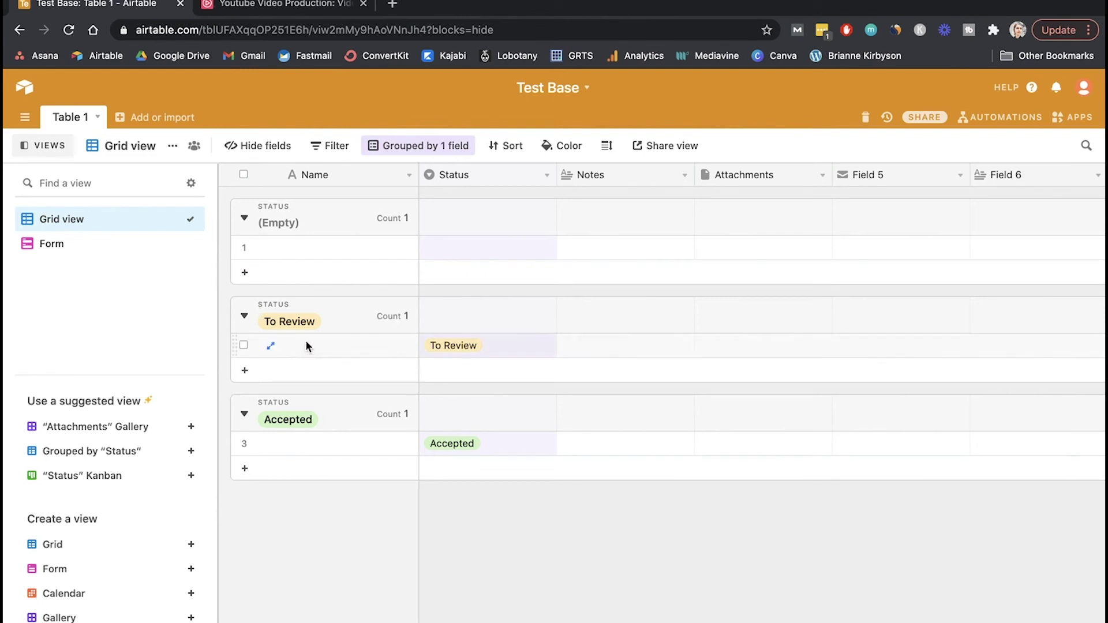
click(271, 346)
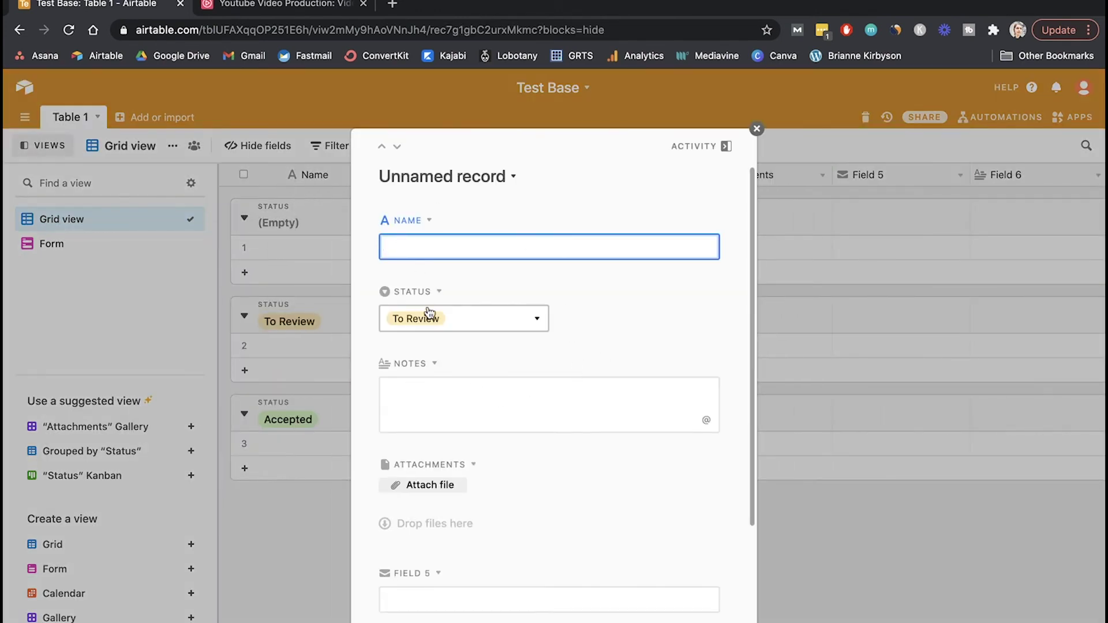
scroll(448, 400, down, 1)
scroll(455, 392, down, 3)
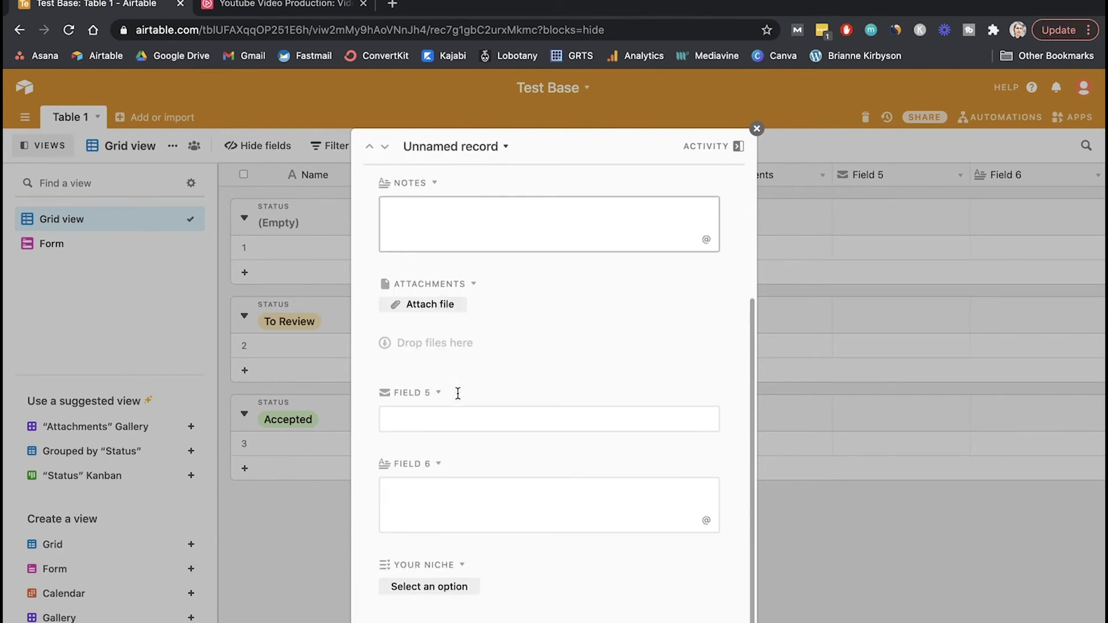
scroll(519, 450, up, 3)
click(611, 382)
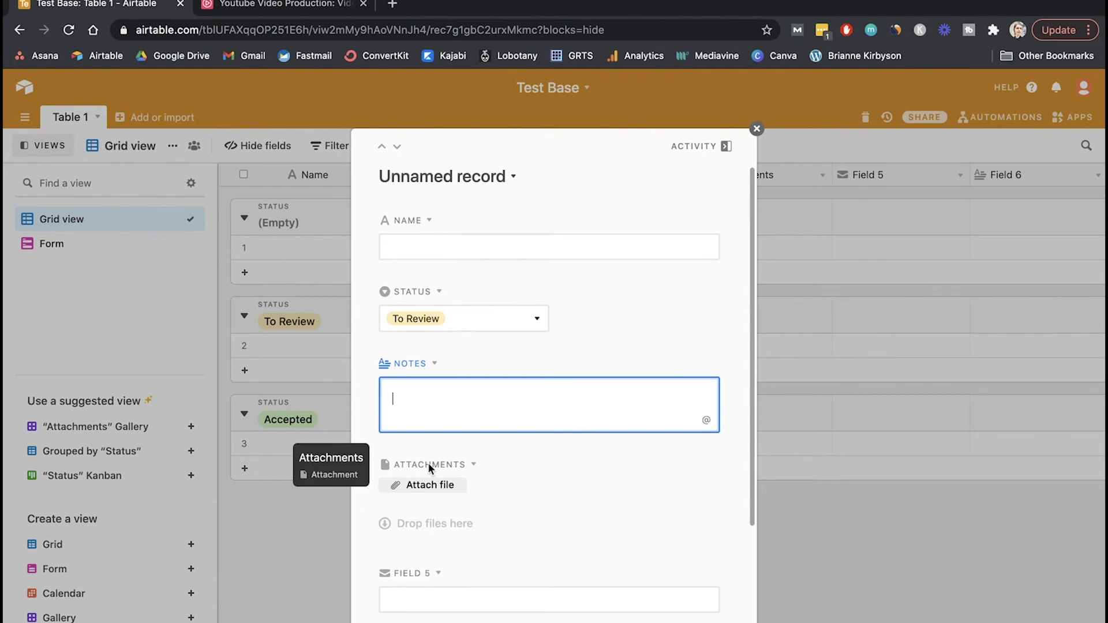
click(536, 318)
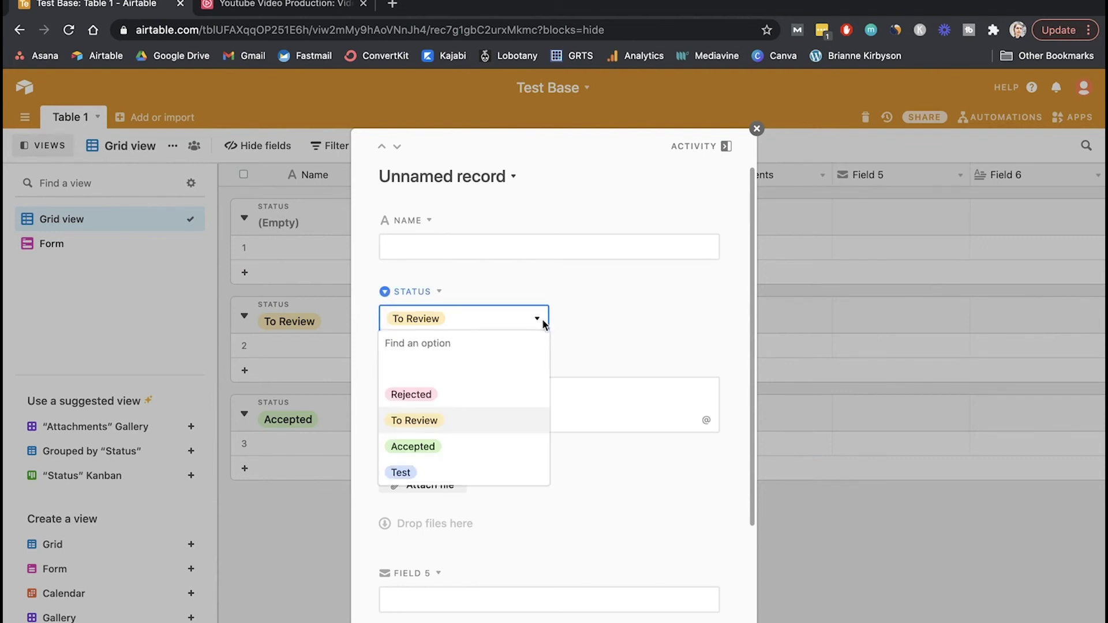
click(474, 446)
click(778, 495)
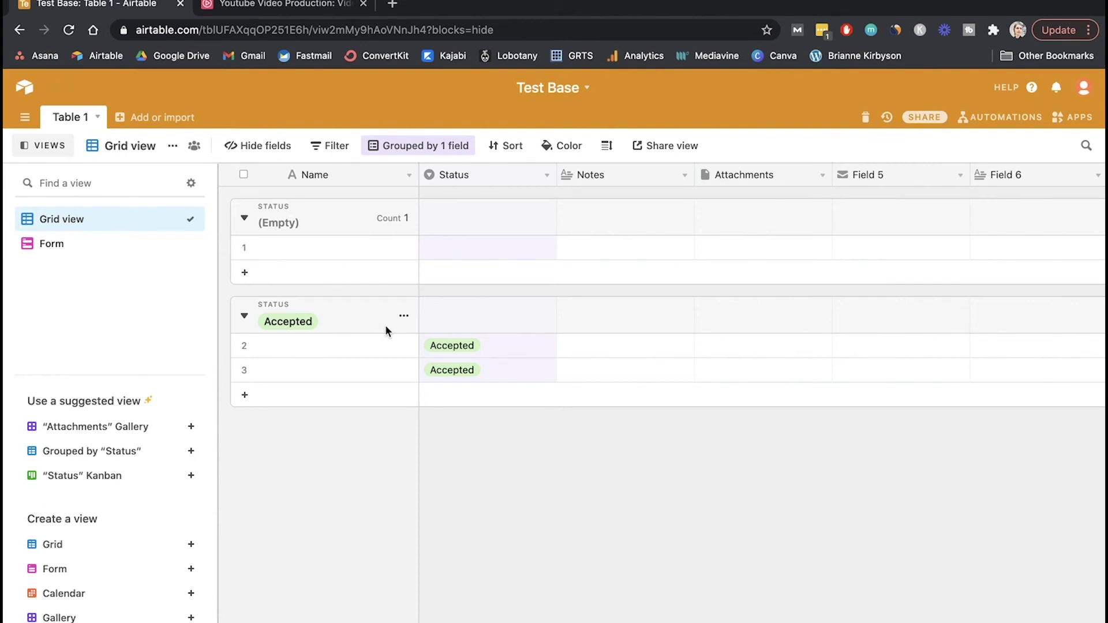
Open the Form view's share options to view the iframe embed code, then return to Test Base.
click(58, 245)
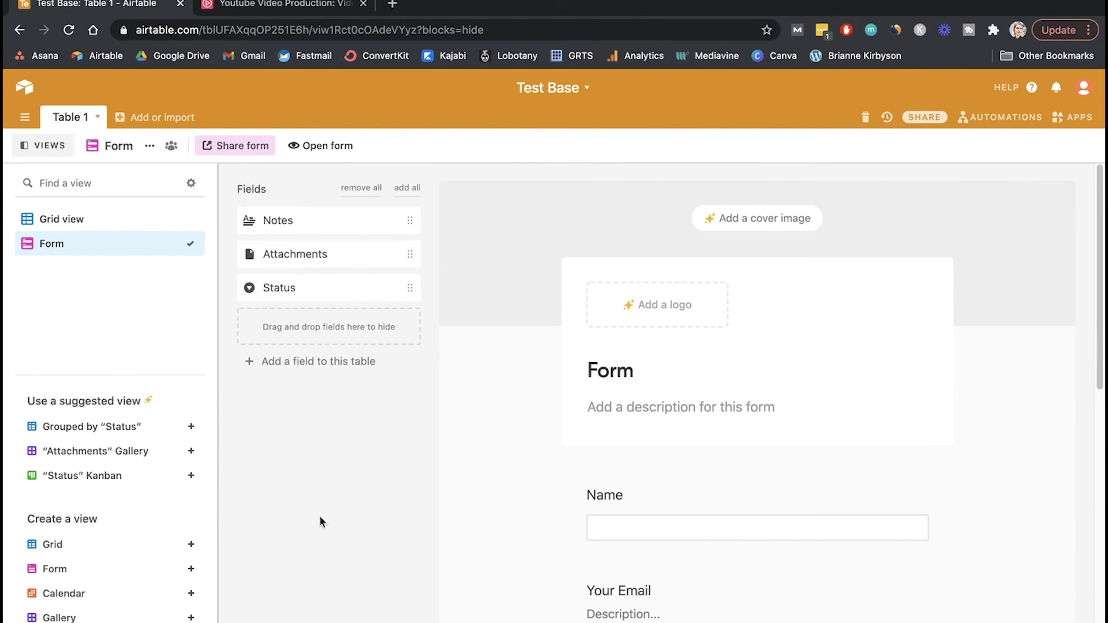
click(248, 149)
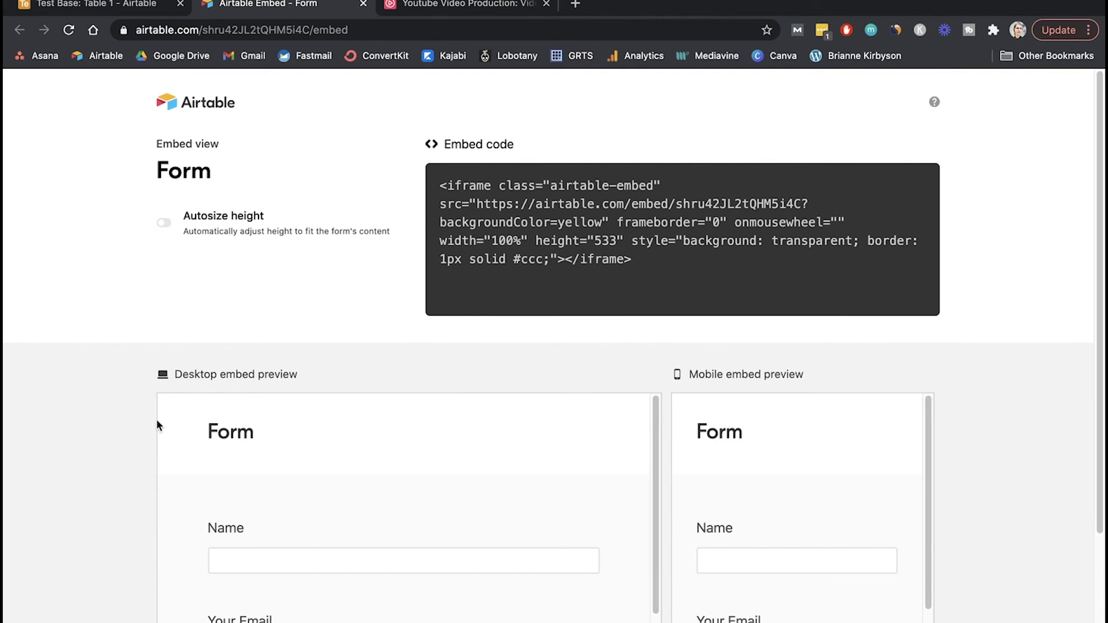
scroll(75, 375, down, 5)
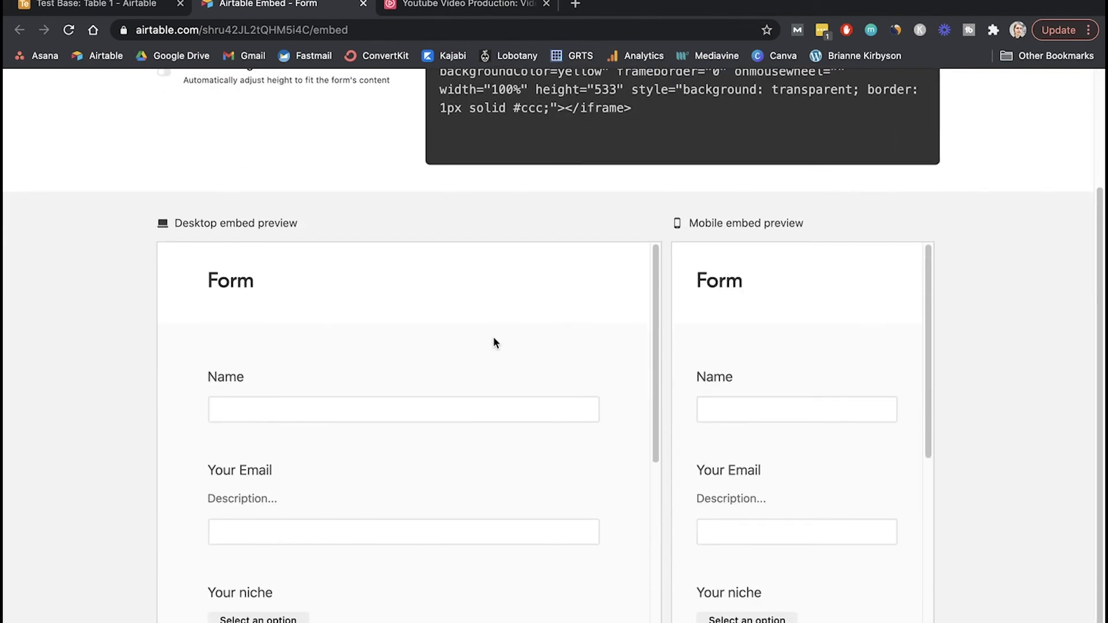
scroll(494, 344, down, 5)
scroll(496, 346, up, 5)
click(137, 7)
Close the Share form popover and switch back to the Grid view.
click(393, 483)
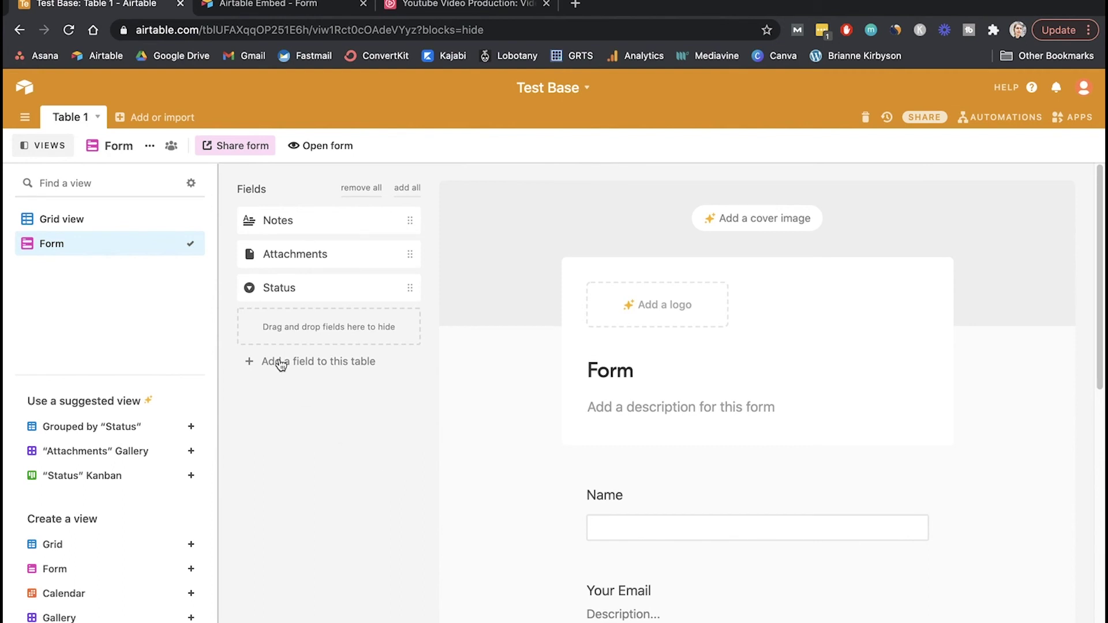
click(106, 222)
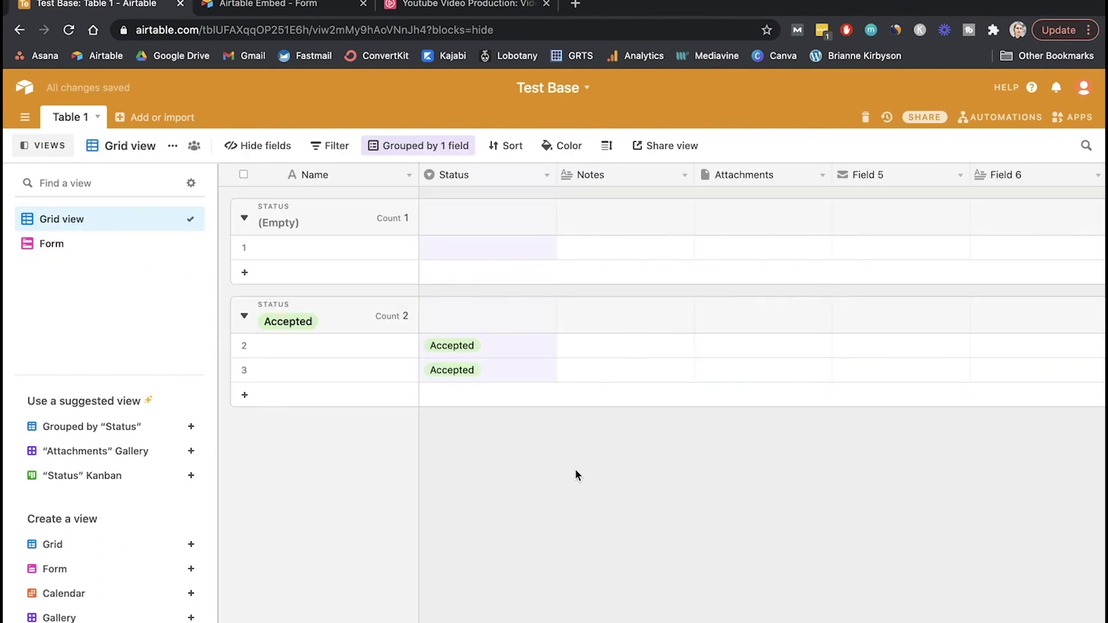